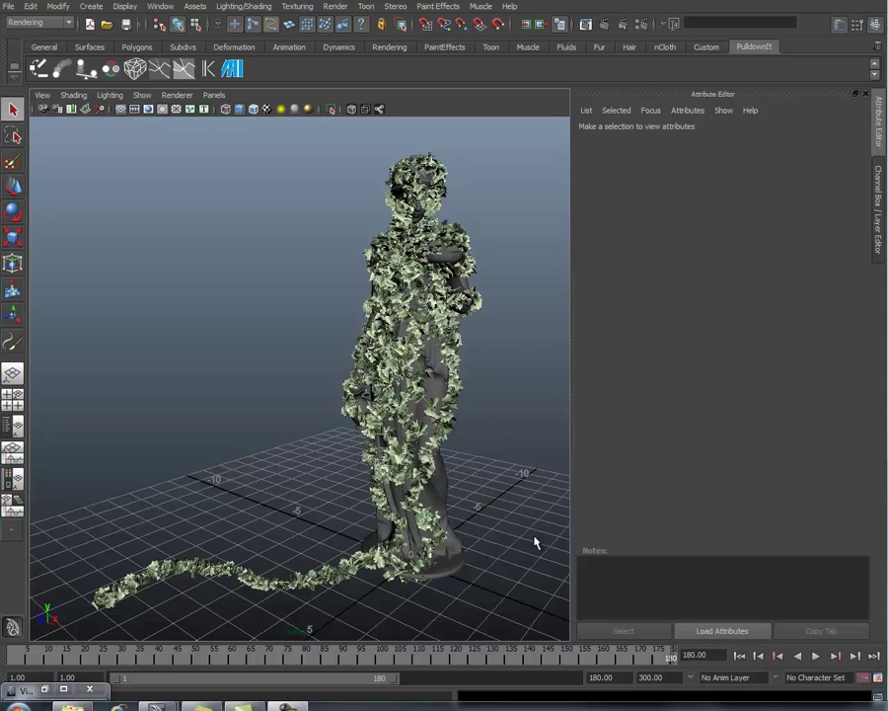
- Orbit the persp camera to face the statue, then rewind and play the ivy growth from frame 1
{"action": "type", "text": "persp"}
{"action": "key", "text": "Return"}
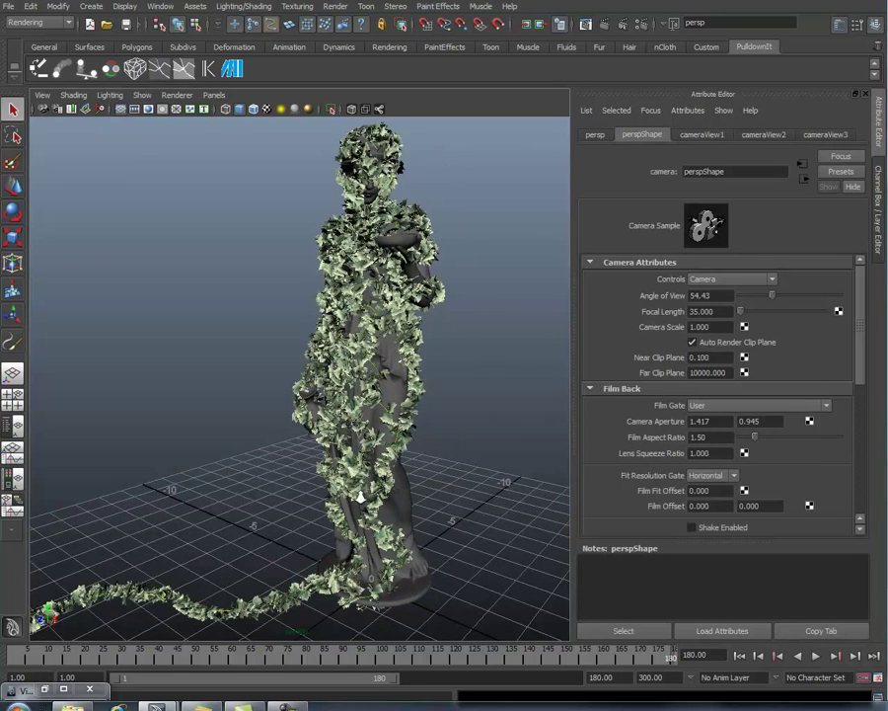
{"action": "mouse_move", "coordinate": [296, 494]}
{"action": "left_mouse_down", "text": "alt"}
{"action": "mouse_move", "coordinate": [387, 524]}
{"action": "mouse_move", "coordinate": [452, 515]}
{"action": "left_mouse_up", "text": "alt"}
{"action": "right_click_drag", "start_coordinate": [452, 515], "coordinate": [511, 526], "text": "alt"}
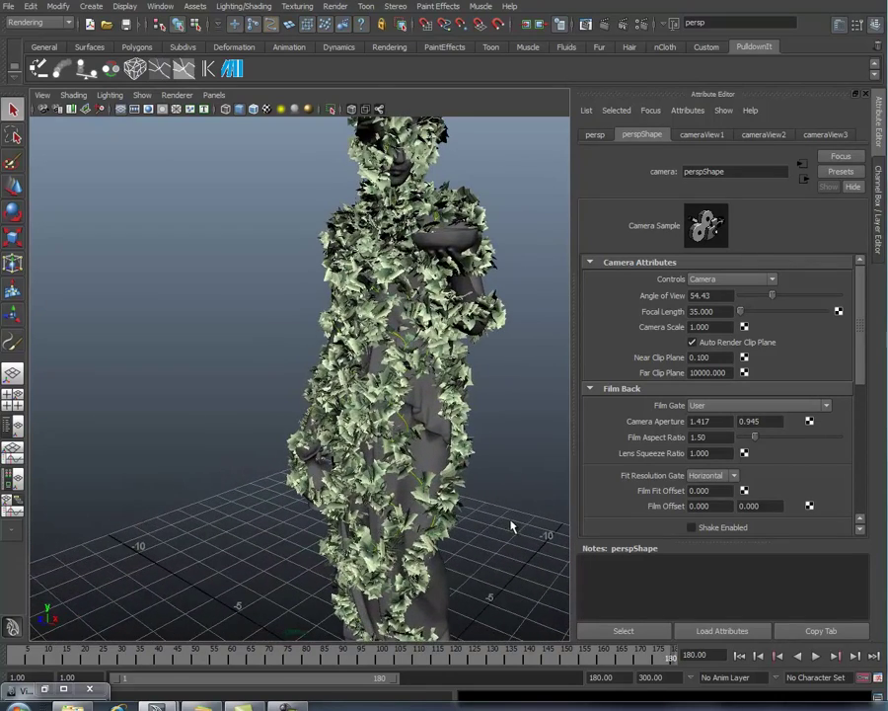
{"action": "left_click_drag", "start_coordinate": [512, 527], "coordinate": [487, 524], "text": "alt"}
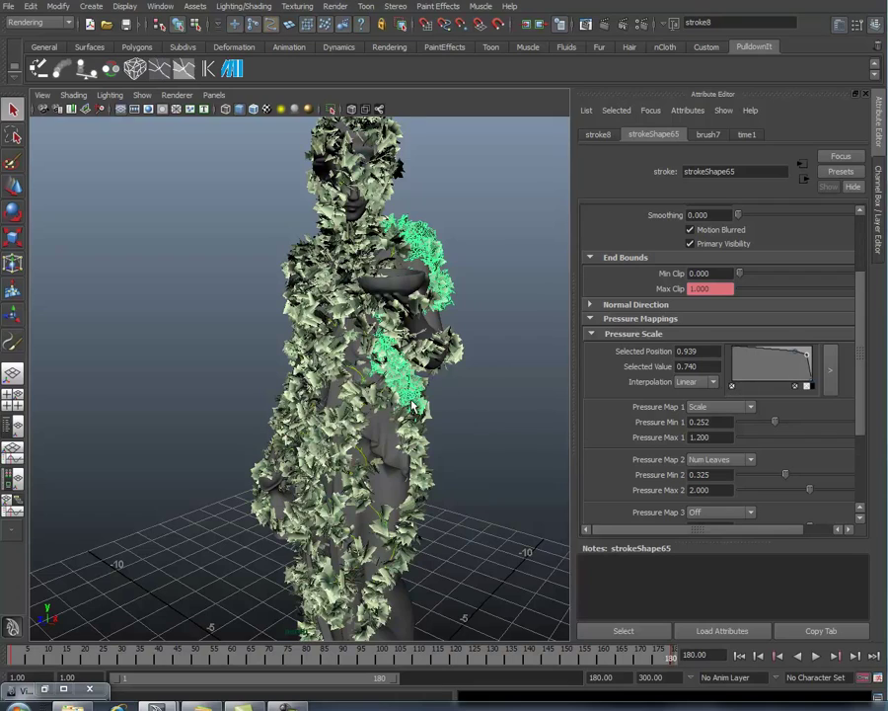
{"action": "left_click_drag", "start_coordinate": [413, 407], "coordinate": [388, 395], "text": "alt"}
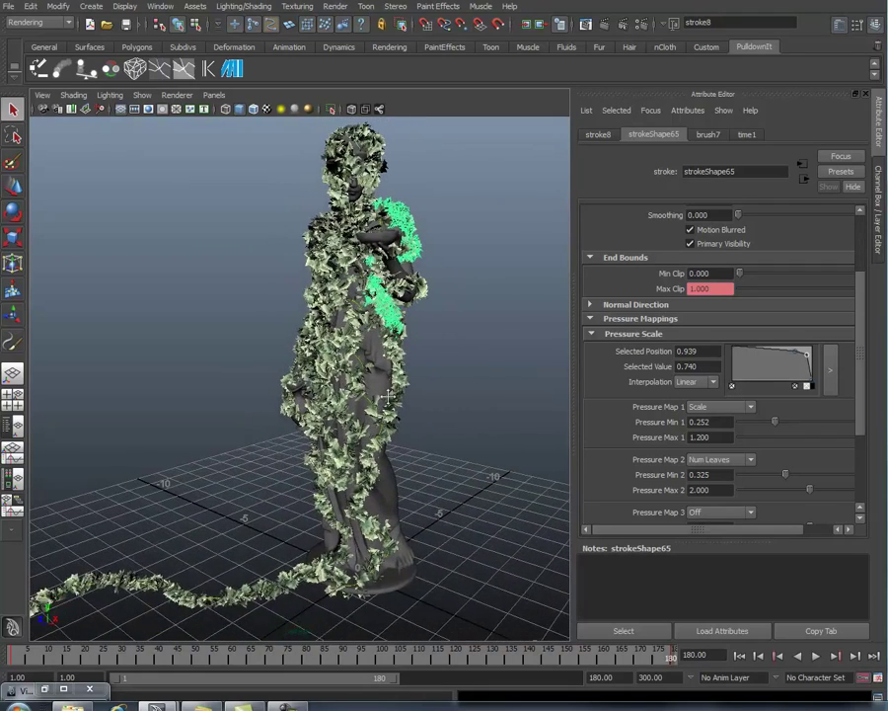
{"action": "left_click", "coordinate": [20, 660]}
{"action": "key", "text": "alt+v"}
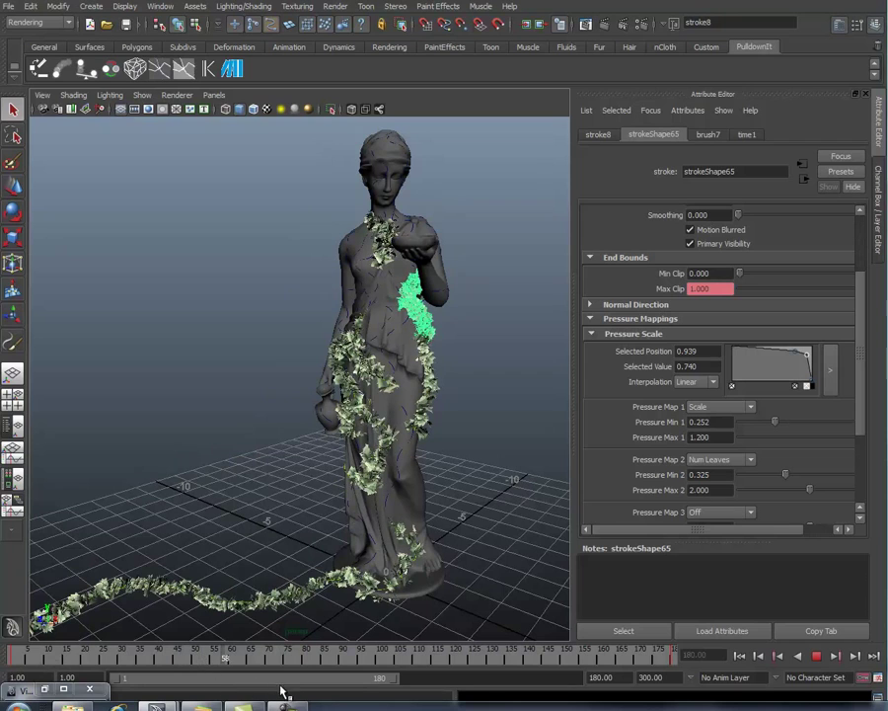
- Stop playback, hide the leaves and watch the ground stroke grow up to frame 60
{"action": "key", "text": "alt+v"}
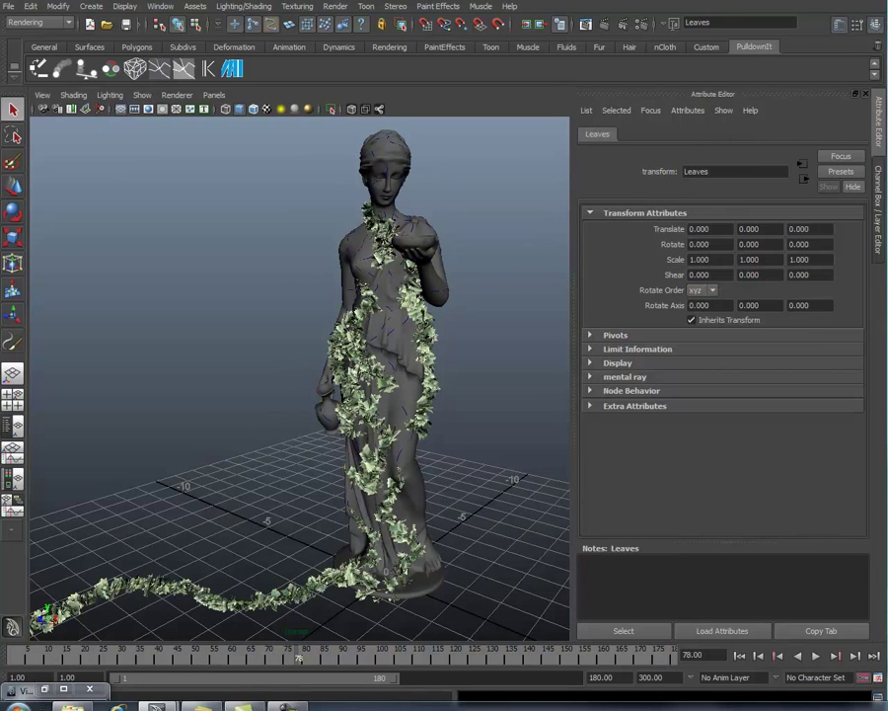
{"action": "key", "text": "Delete"}
{"action": "mouse_move", "coordinate": [287, 624]}
{"action": "left_mouse_down", "text": "alt"}
{"action": "mouse_move", "coordinate": [322, 496]}
{"action": "mouse_move", "coordinate": [453, 522]}
{"action": "mouse_move", "coordinate": [411, 496]}
{"action": "mouse_move", "coordinate": [391, 514]}
{"action": "mouse_move", "coordinate": [346, 646]}
{"action": "left_mouse_up", "text": "alt"}
{"action": "mouse_move", "coordinate": [267, 664]}
{"action": "left_mouse_down"}
{"action": "mouse_move", "coordinate": [192, 655]}
{"action": "mouse_move", "coordinate": [210, 655]}
{"action": "left_mouse_up"}
{"action": "left_click", "coordinate": [354, 575]}
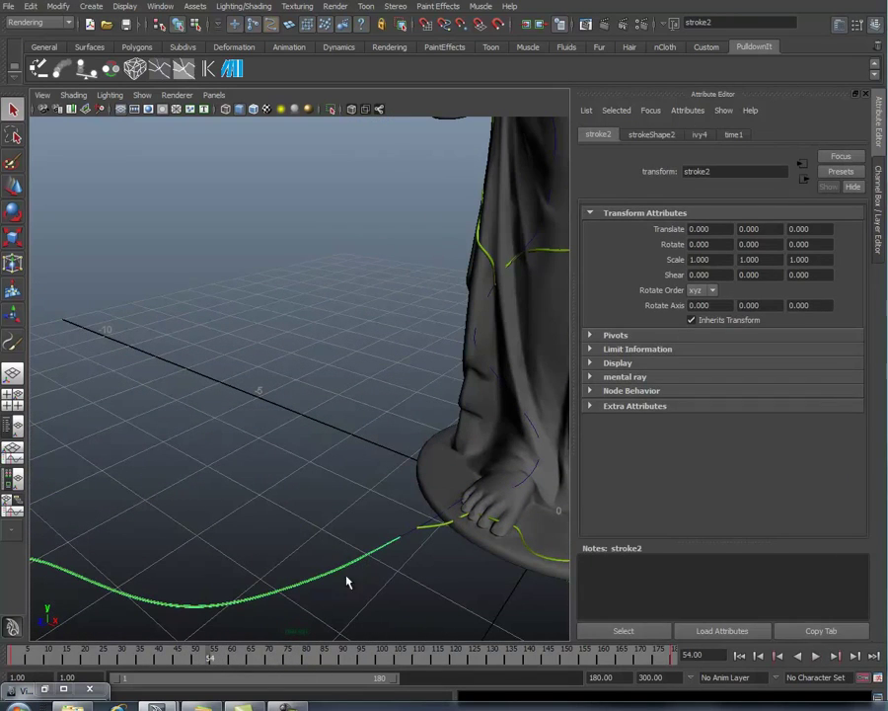
{"action": "key", "text": "alt+v"}
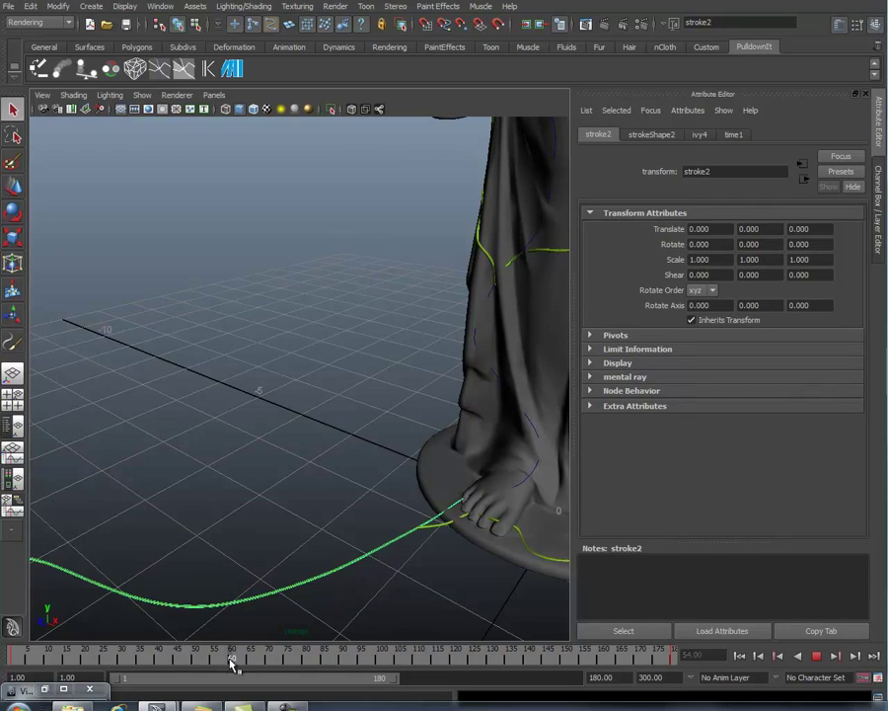
{"action": "key", "text": "alt+v"}
- Set the foot stroke's Max Clip key times to frames 60 and 240
{"action": "left_click", "coordinate": [439, 530]}
{"action": "left_click", "coordinate": [671, 136]}
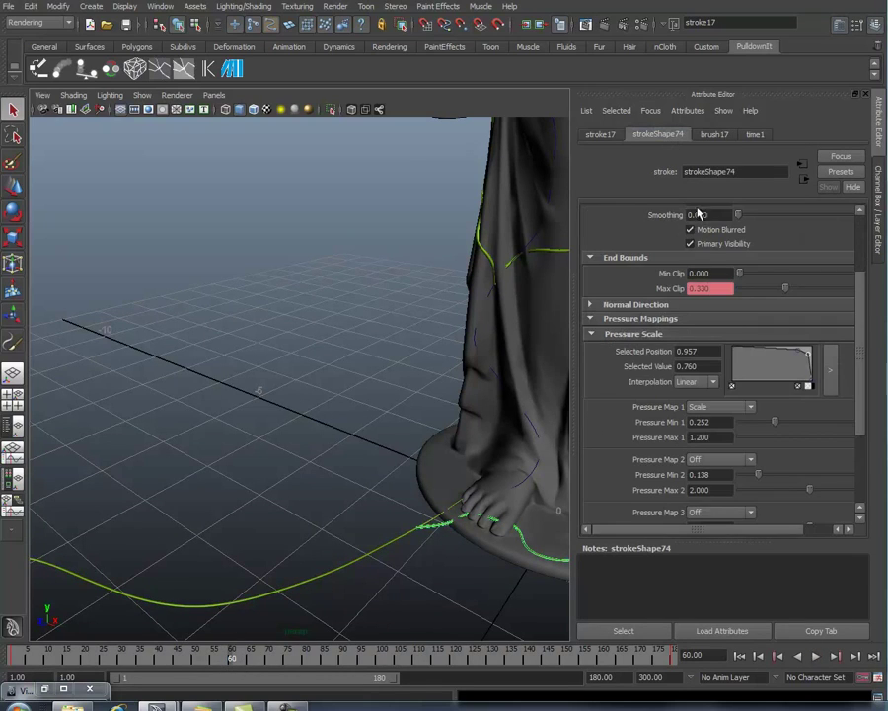
{"action": "right_click", "coordinate": [707, 288]}
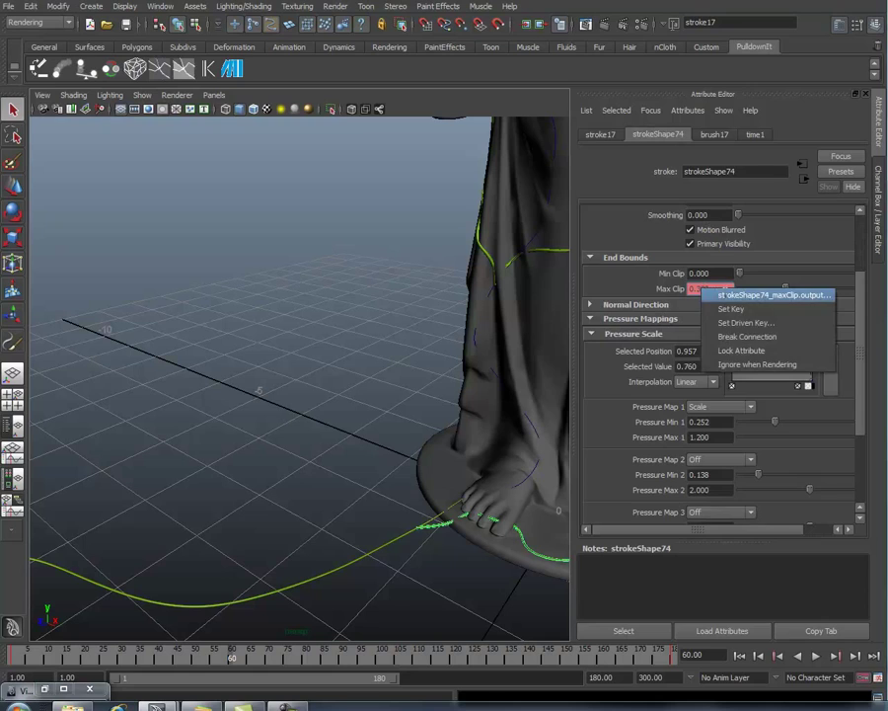
{"action": "left_click", "coordinate": [770, 294]}
{"action": "left_click", "coordinate": [611, 331]}
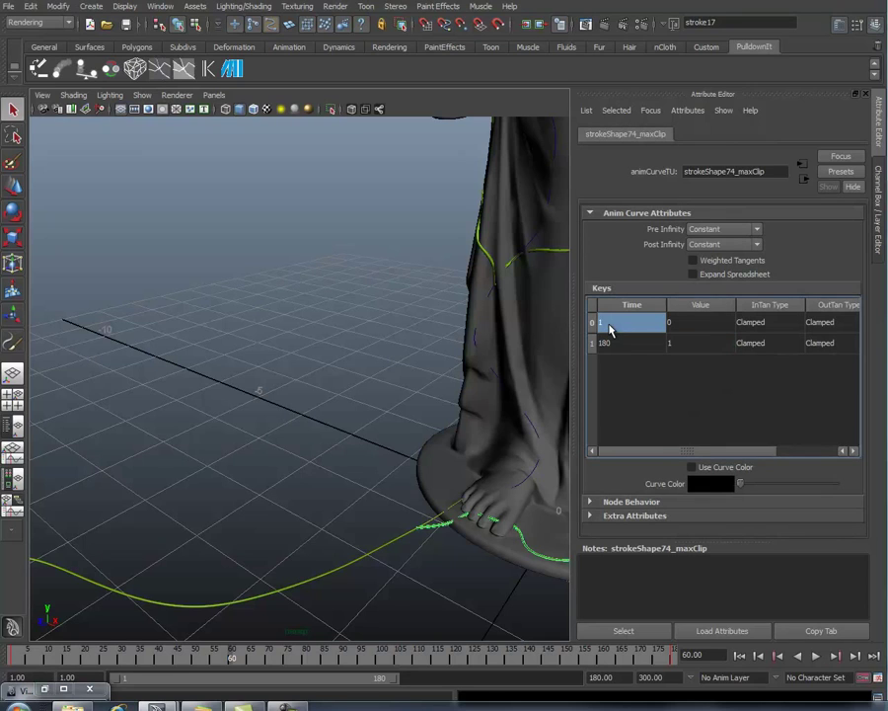
{"action": "type", "text": "601"}
{"action": "key", "text": "Return"}
{"action": "left_click", "coordinate": [623, 345]}
{"action": "type", "text": "60"}
{"action": "key", "text": "Return"}
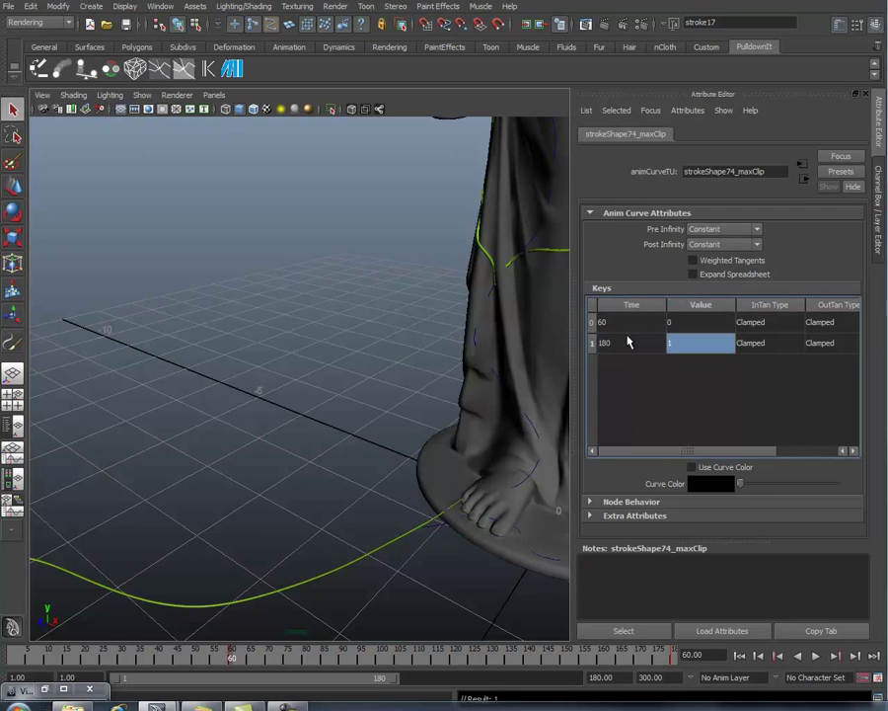
{"action": "left_click", "coordinate": [628, 342]}
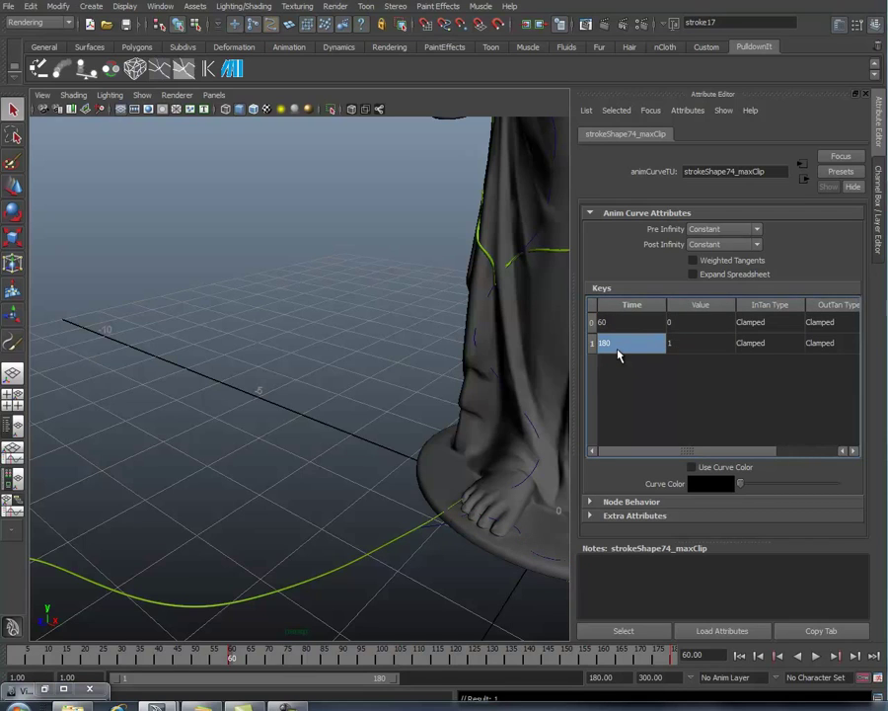
{"action": "type", "text": "240"}
{"action": "key", "text": "Return"}
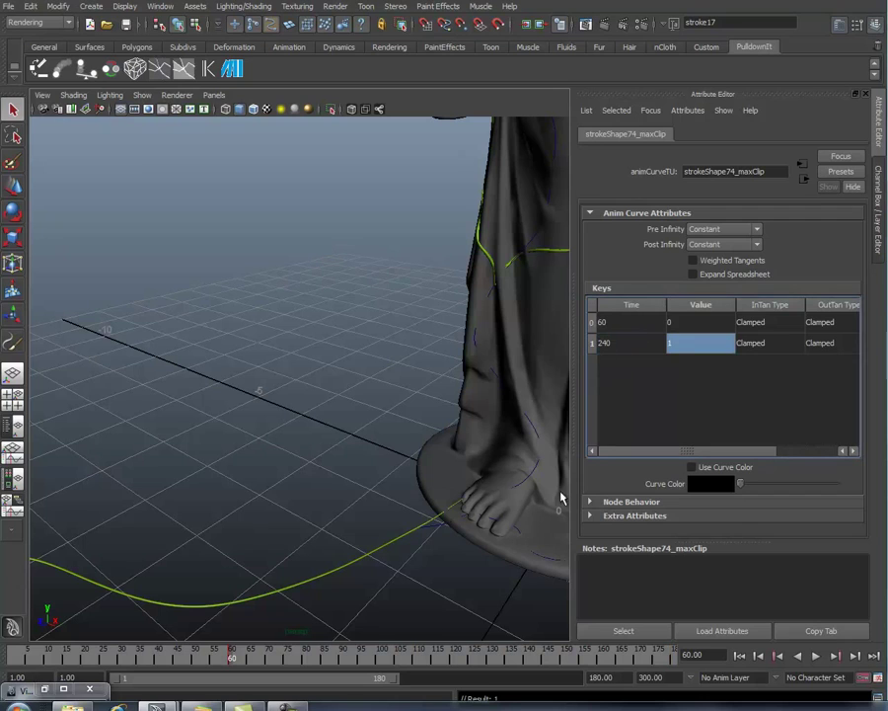
- Play from frame 58 to check the foot stroke's new growth timing
{"action": "mouse_move", "coordinate": [307, 651]}
{"action": "left_mouse_down"}
{"action": "mouse_move", "coordinate": [158, 658]}
{"action": "mouse_move", "coordinate": [273, 660]}
{"action": "left_mouse_up"}
{"action": "key", "text": "alt+v"}
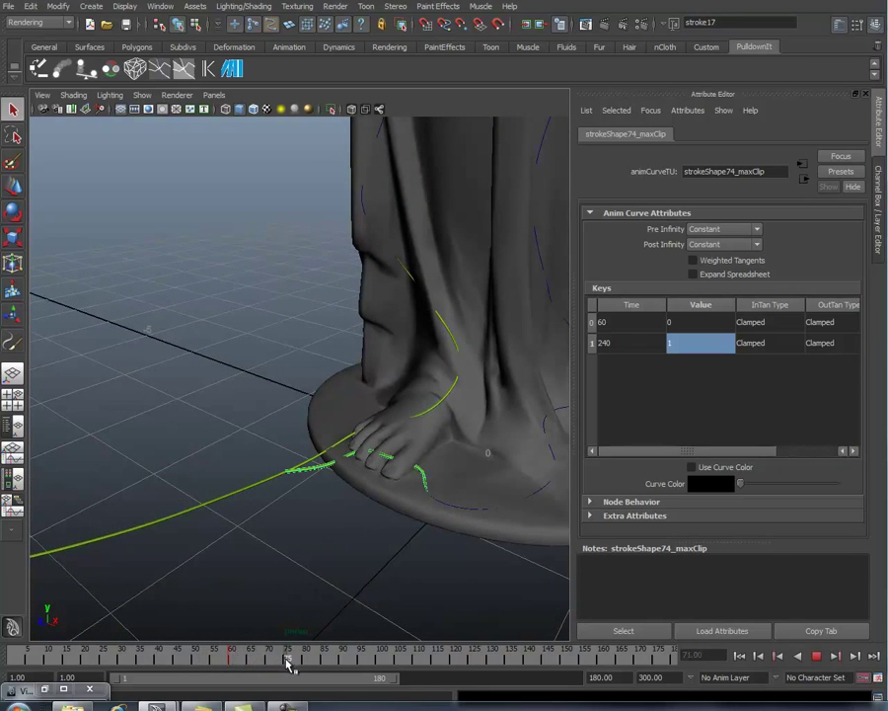
{"action": "key", "text": "alt+v"}
{"action": "middle_click_drag", "start_coordinate": [349, 482], "coordinate": [404, 343], "text": "alt"}
{"action": "left_click_drag", "start_coordinate": [374, 411], "coordinate": [413, 346], "text": "alt"}
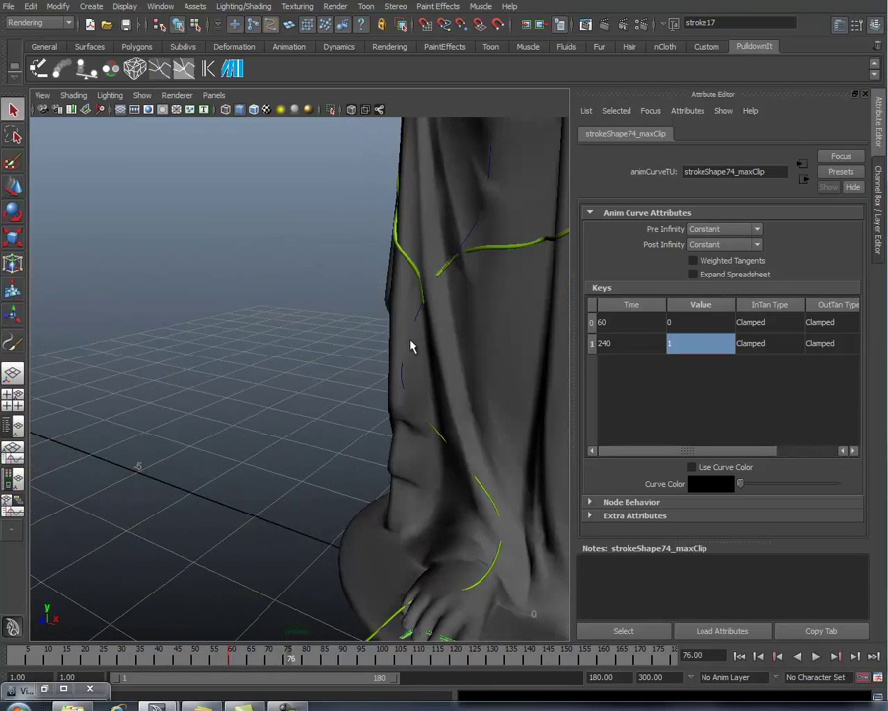
- Key the first robe stroke's Max Clip at frames 90 and 270, then play to check
{"action": "left_click", "coordinate": [417, 278]}
{"action": "key", "text": "alt+v"}
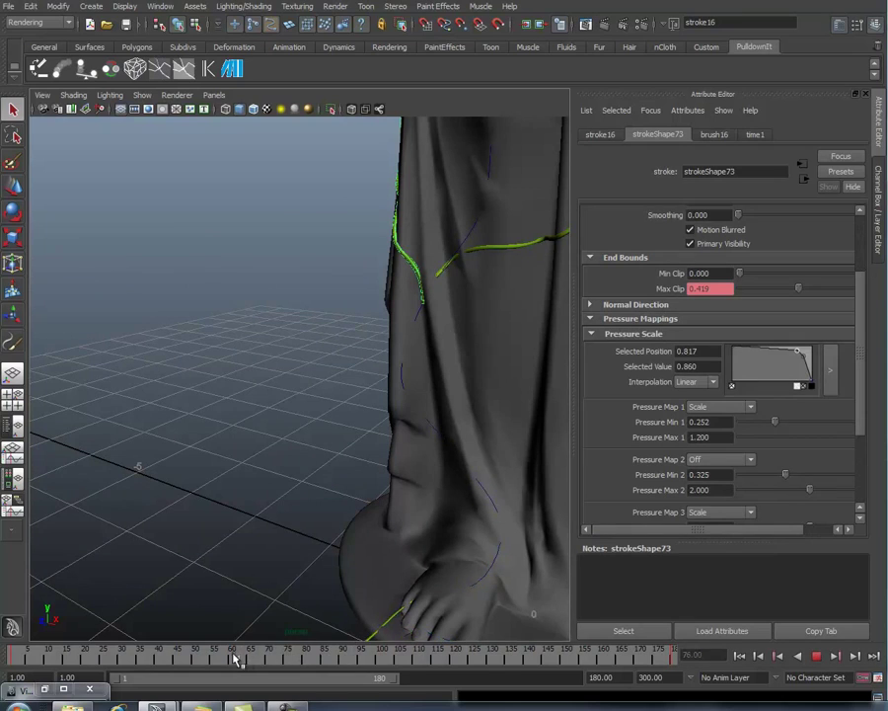
{"action": "left_click", "coordinate": [343, 657]}
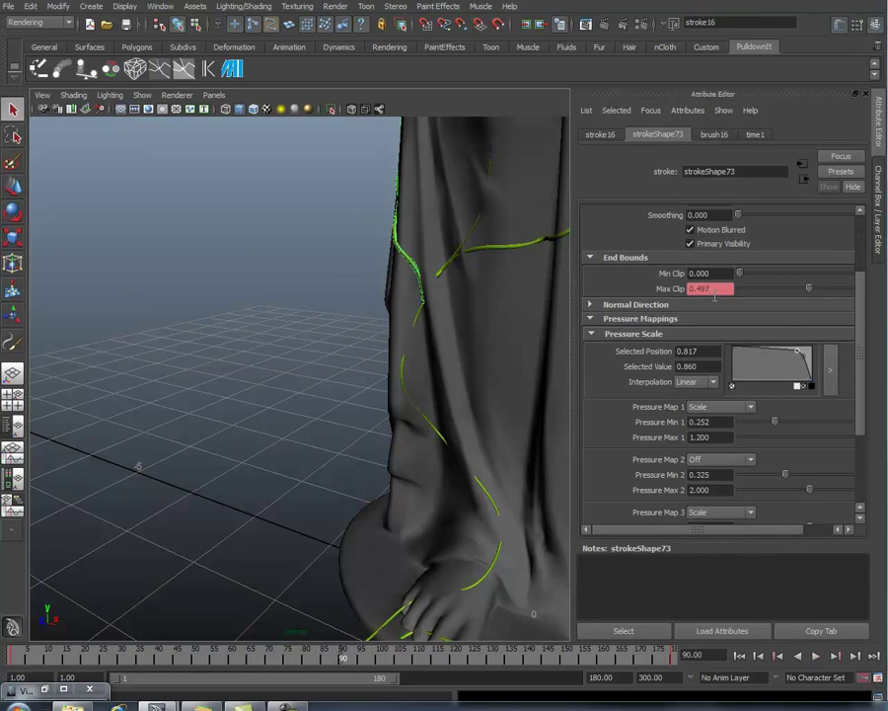
{"action": "right_click", "coordinate": [712, 291]}
{"action": "left_click", "coordinate": [727, 288]}
{"action": "left_click", "coordinate": [620, 321]}
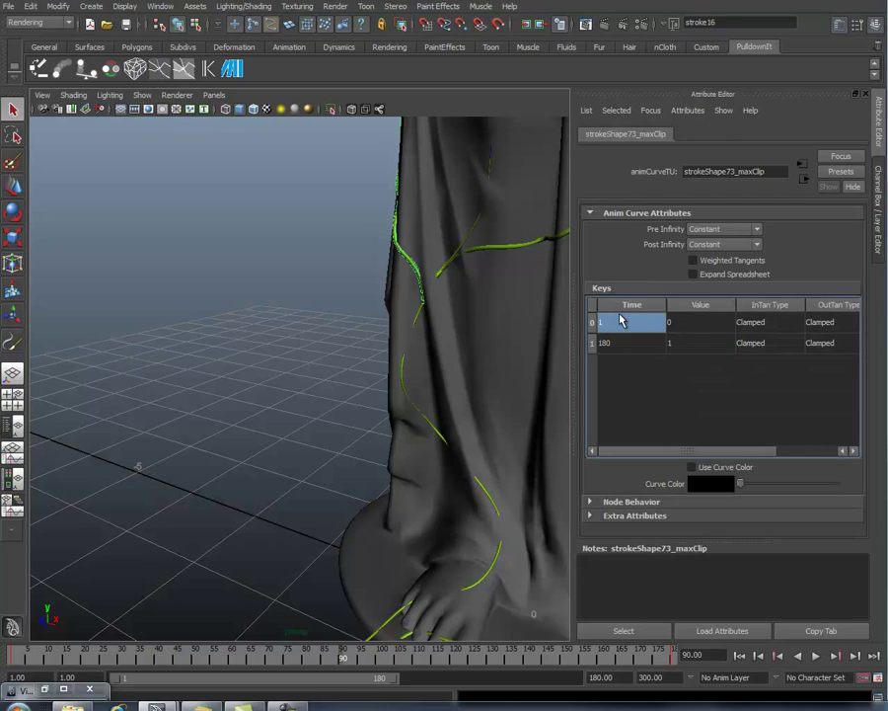
{"action": "type", "text": "90"}
{"action": "key", "text": "Tab"}
{"action": "left_click", "coordinate": [620, 345]}
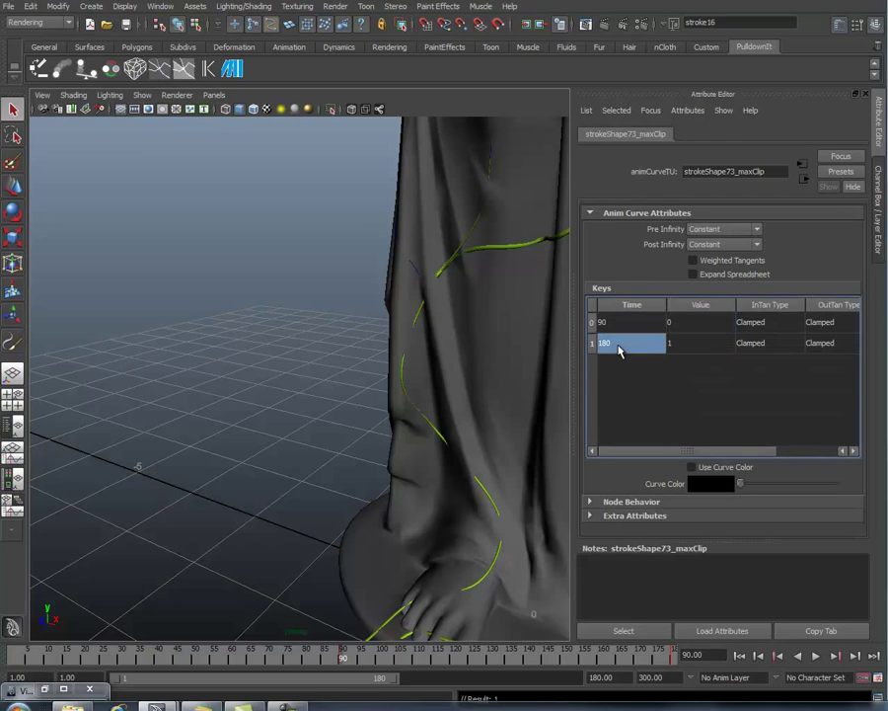
{"action": "type", "text": "270"}
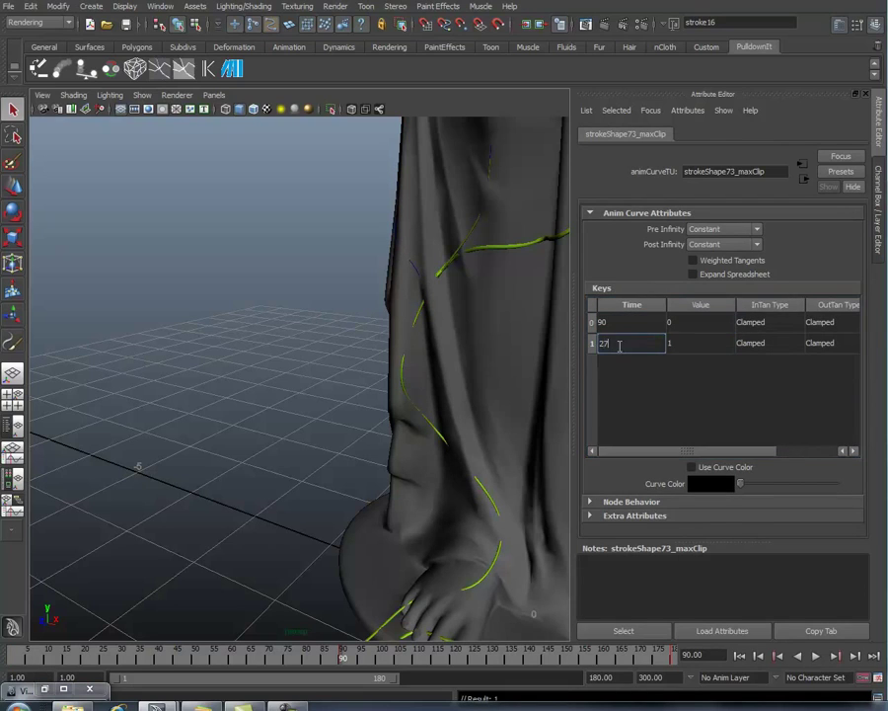
{"action": "key", "text": "Tab"}
{"action": "left_click_drag", "start_coordinate": [412, 398], "coordinate": [294, 604], "text": "alt"}
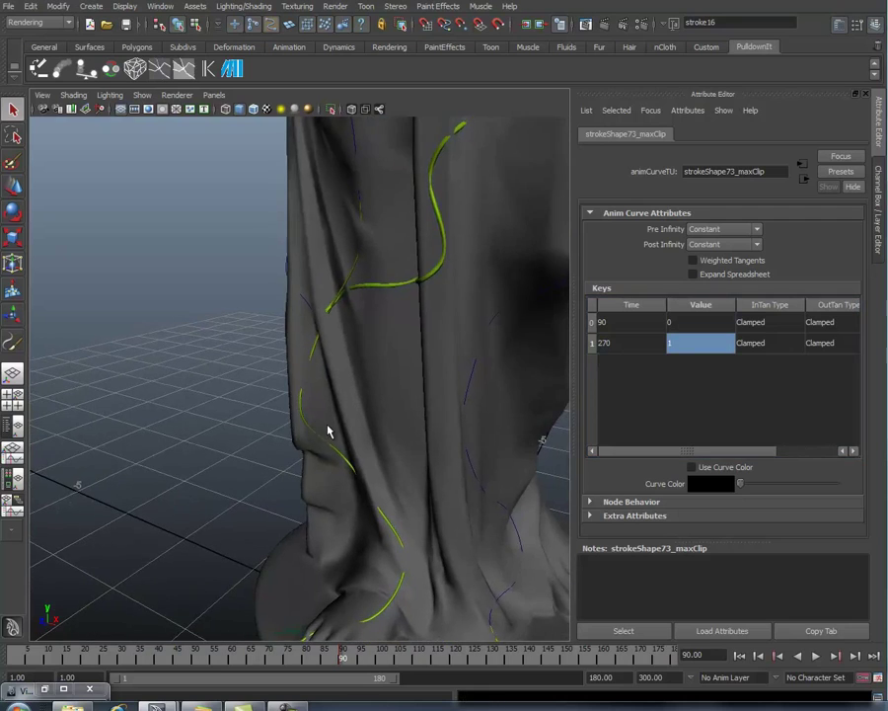
{"action": "key", "text": "alt+v"}
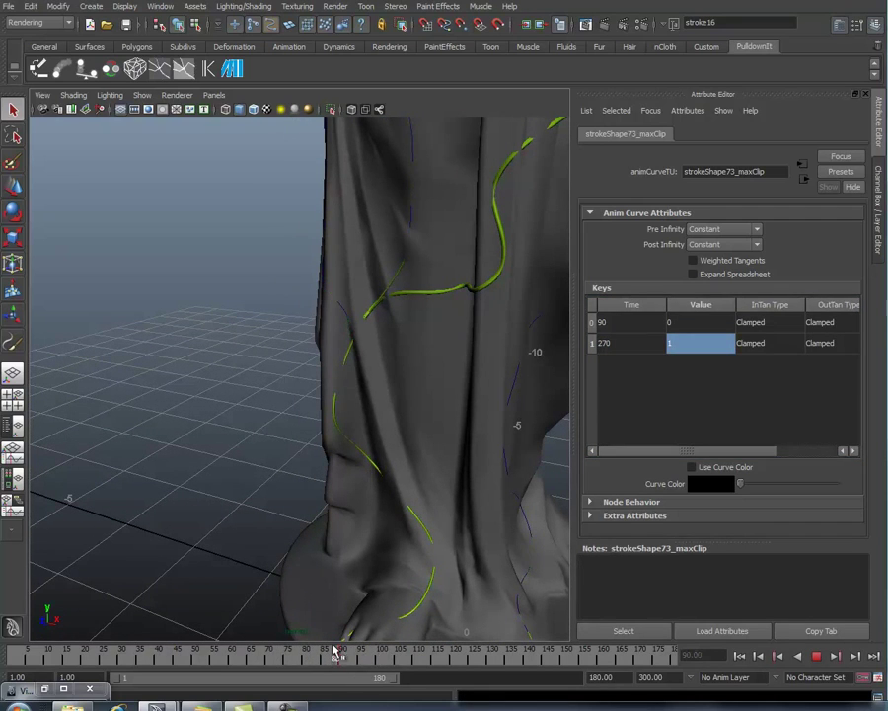
{"action": "key", "text": "alt+v"}
- Give a second robe stroke the same 90–270 Max Clip timing and review playback
{"action": "left_click", "coordinate": [416, 302]}
{"action": "key", "text": "alt+v"}
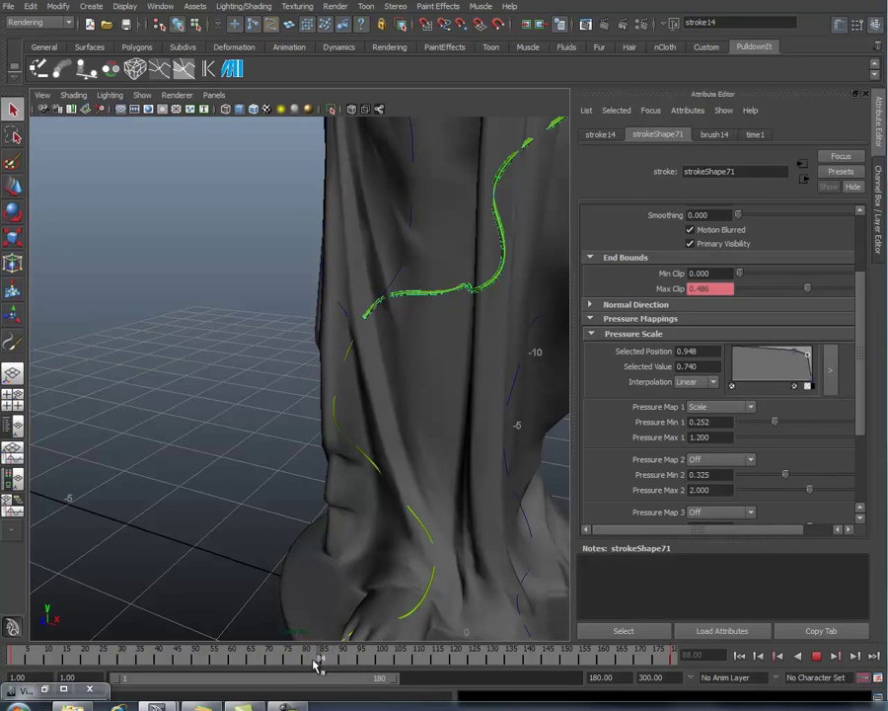
{"action": "key", "text": "alt+v"}
{"action": "right_click", "coordinate": [721, 289]}
{"action": "left_click", "coordinate": [732, 293]}
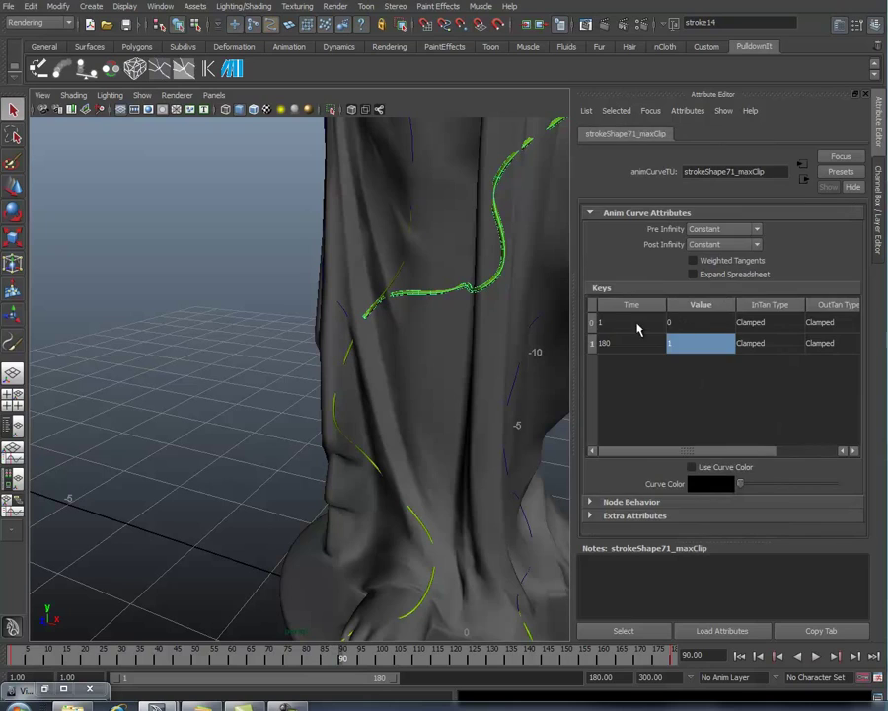
{"action": "left_click", "coordinate": [635, 328]}
{"action": "type", "text": "90"}
{"action": "key", "text": "Tab"}
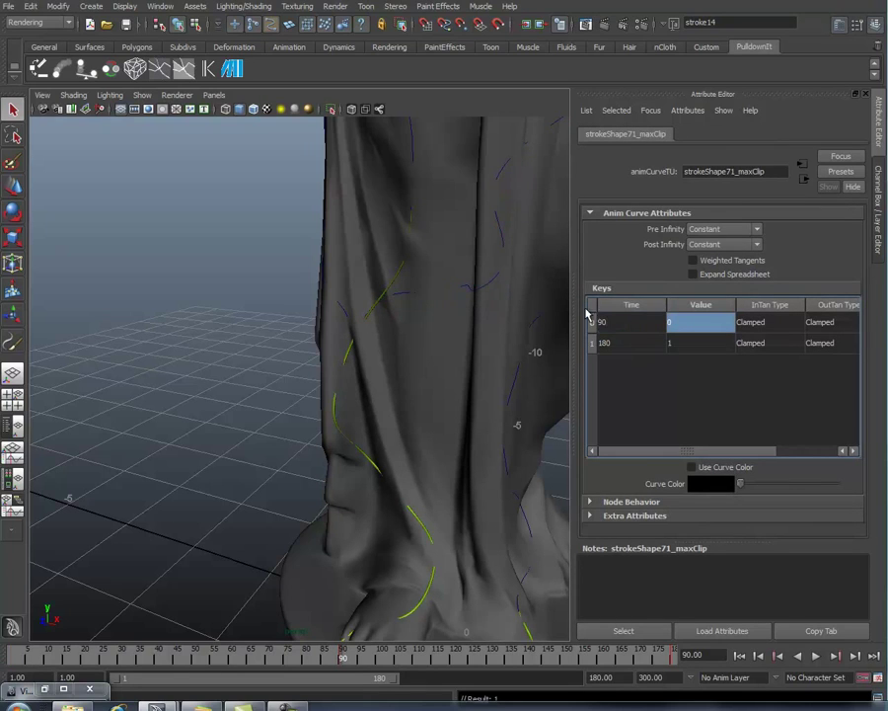
{"action": "left_click", "coordinate": [613, 343]}
{"action": "type", "text": "270"}
{"action": "key", "text": "Tab"}
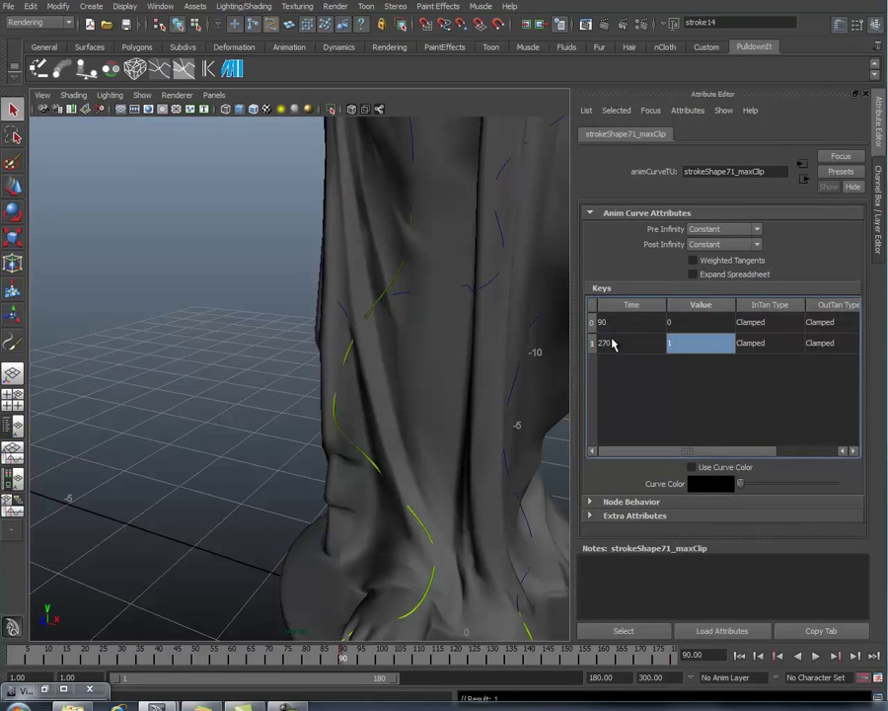
{"action": "key", "text": "alt+v"}
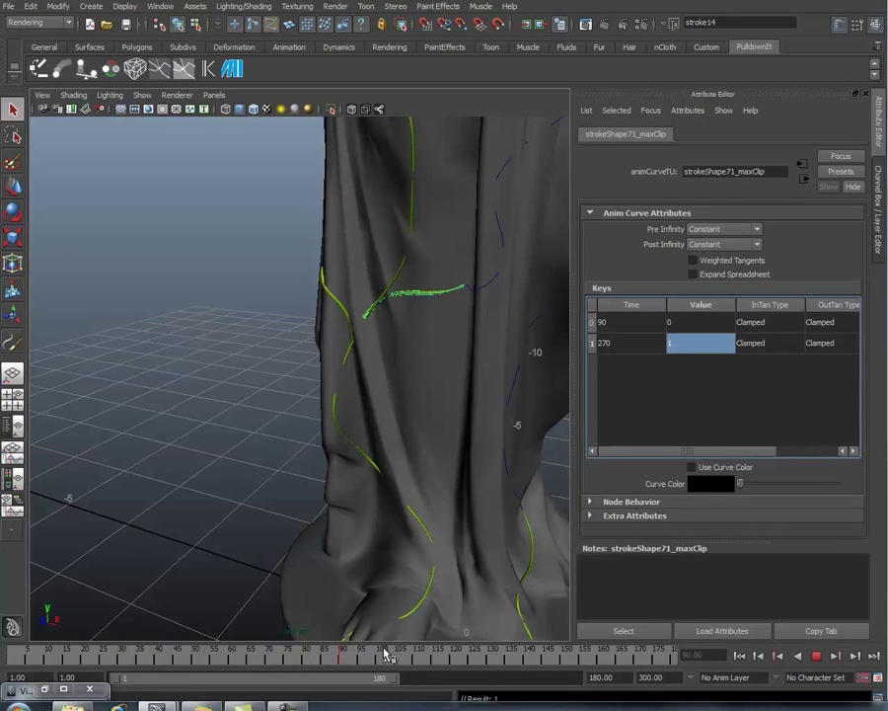
{"action": "key", "text": "alt+v"}
{"action": "mouse_move", "coordinate": [468, 474]}
{"action": "left_mouse_down", "text": "alt"}
{"action": "mouse_move", "coordinate": [300, 479]}
{"action": "mouse_move", "coordinate": [401, 470]}
{"action": "mouse_move", "coordinate": [354, 464]}
{"action": "left_mouse_up", "text": "alt"}
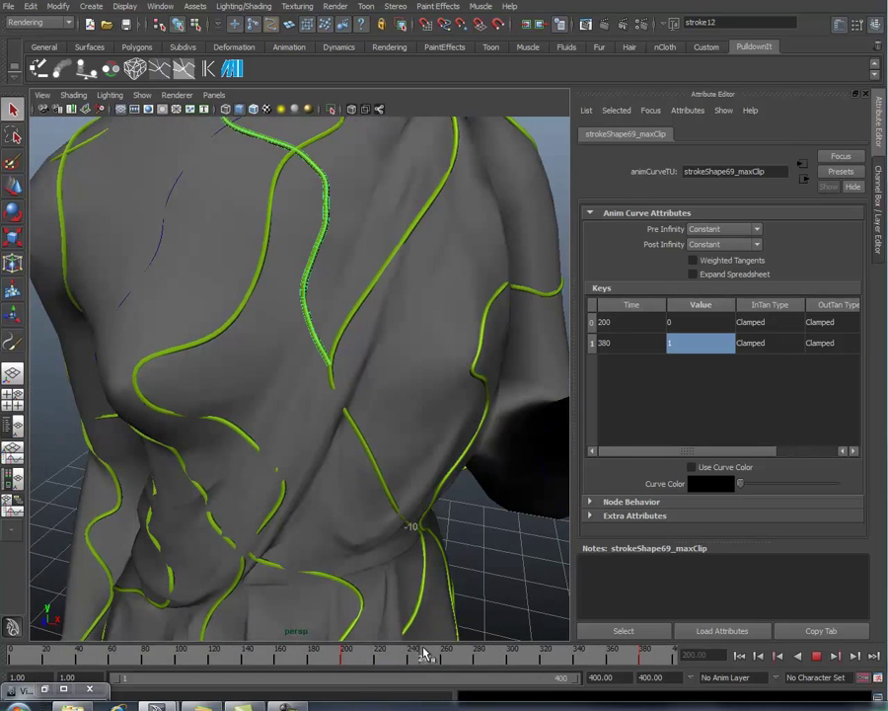
- Change the chest stroke's end growth key from frame 380 to 300
{"action": "mouse_move", "coordinate": [399, 654]}
{"action": "left_mouse_down"}
{"action": "mouse_move", "coordinate": [427, 655]}
{"action": "mouse_move", "coordinate": [369, 654]}
{"action": "mouse_move", "coordinate": [380, 654]}
{"action": "left_mouse_up"}
{"action": "middle_click_drag", "start_coordinate": [381, 402], "coordinate": [389, 470], "text": "alt"}
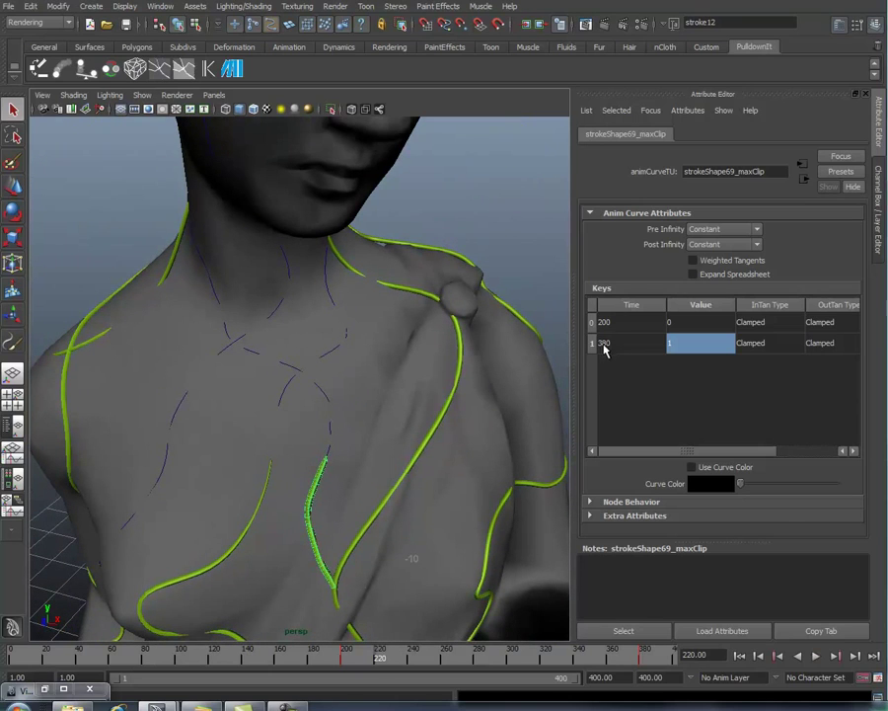
{"action": "left_click", "coordinate": [607, 343]}
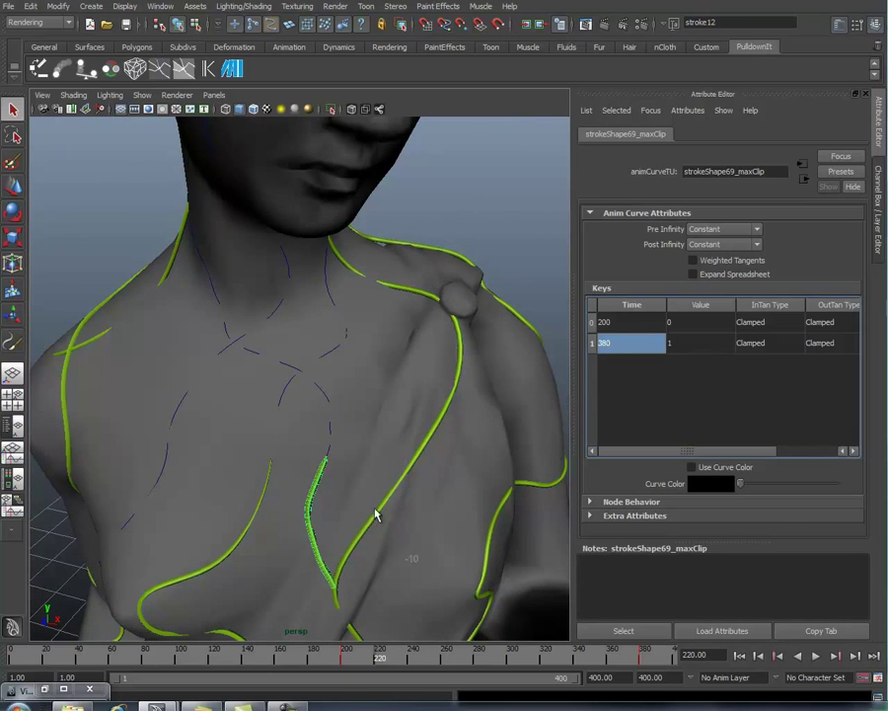
{"action": "mouse_move", "coordinate": [368, 654]}
{"action": "left_mouse_down"}
{"action": "mouse_move", "coordinate": [333, 655]}
{"action": "mouse_move", "coordinate": [499, 660]}
{"action": "mouse_move", "coordinate": [412, 660]}
{"action": "mouse_move", "coordinate": [425, 658]}
{"action": "left_mouse_up"}
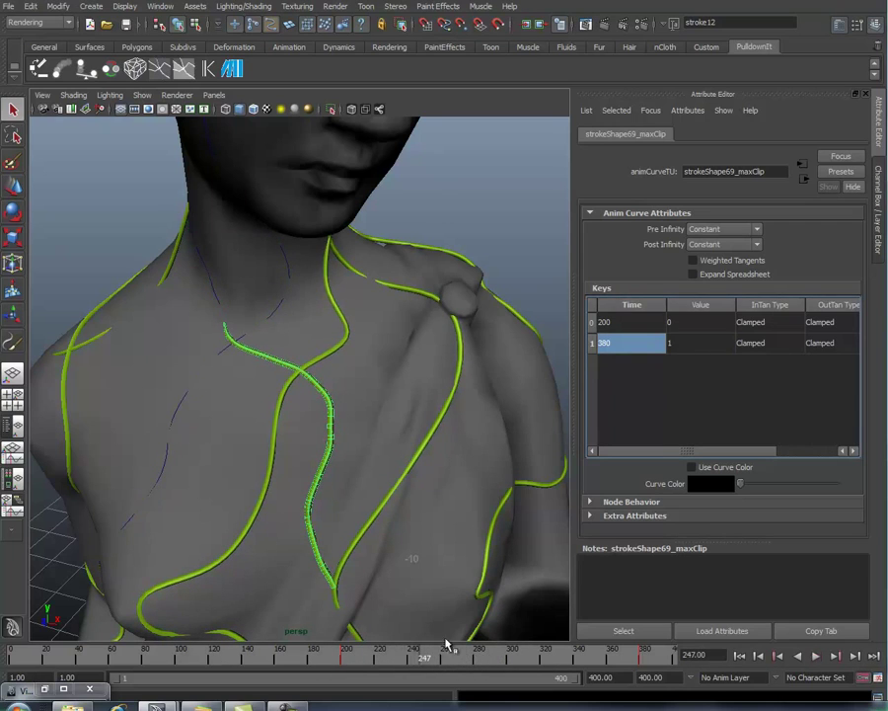
{"action": "left_click", "coordinate": [608, 345]}
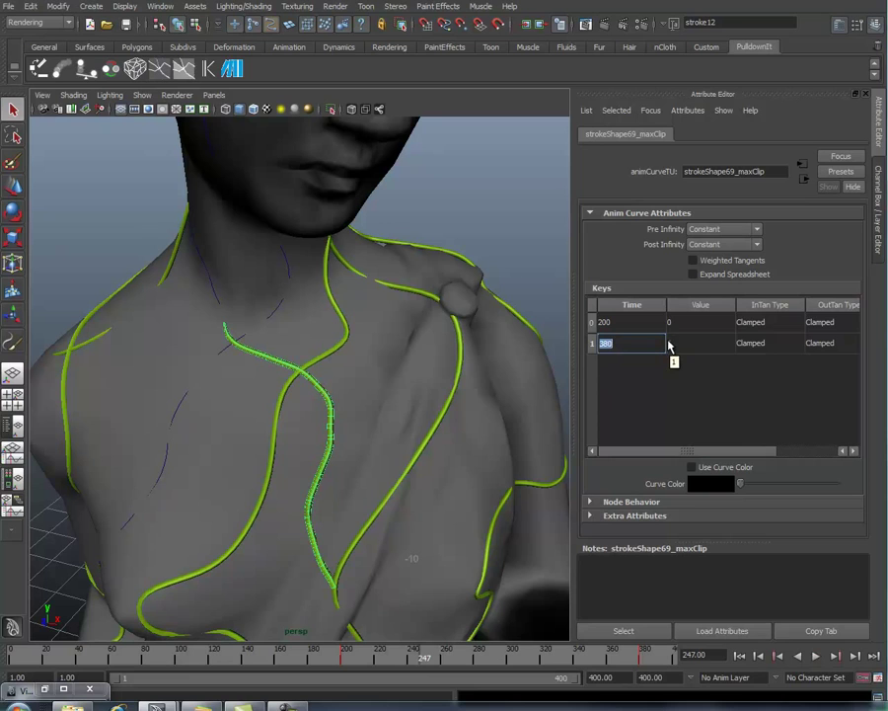
{"action": "type", "text": "300"}
{"action": "key", "text": "Tab"}
- Zoom out and scrub to preview the shortened growth, then bring the Leaves back
{"action": "scroll", "coordinate": [264, 419], "scroll_direction": "down", "scroll_amount": 5}
{"action": "mouse_move", "coordinate": [265, 419]}
{"action": "left_mouse_down", "text": "alt"}
{"action": "mouse_move", "coordinate": [319, 433]}
{"action": "mouse_move", "coordinate": [352, 411]}
{"action": "left_mouse_up", "text": "alt"}
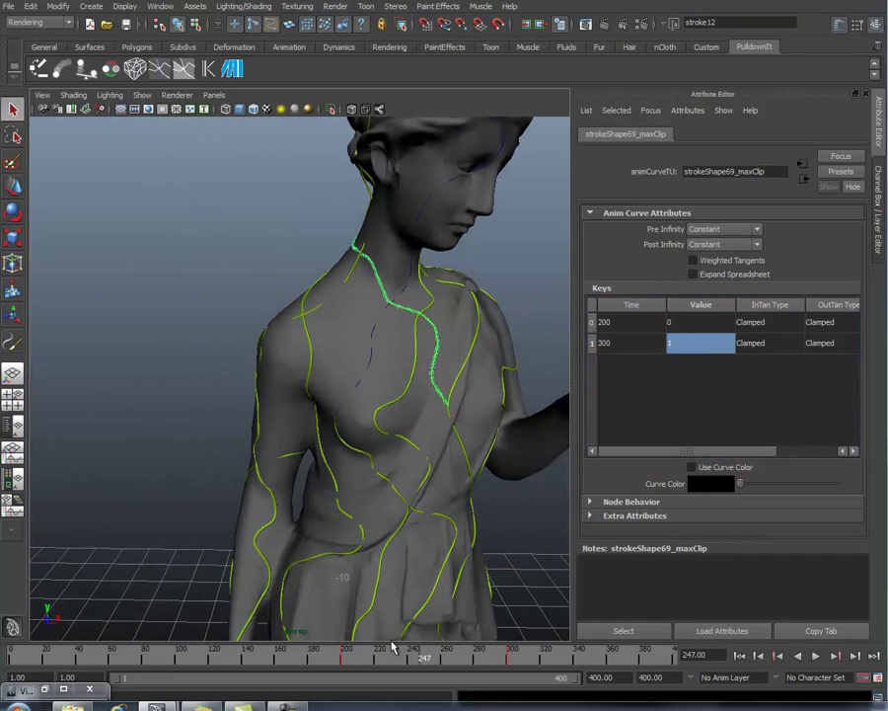
{"action": "mouse_move", "coordinate": [392, 647]}
{"action": "left_mouse_down"}
{"action": "mouse_move", "coordinate": [415, 663]}
{"action": "mouse_move", "coordinate": [549, 659]}
{"action": "mouse_move", "coordinate": [410, 659]}
{"action": "left_mouse_up"}
{"action": "scroll", "coordinate": [427, 510], "scroll_direction": "down", "scroll_amount": 3}
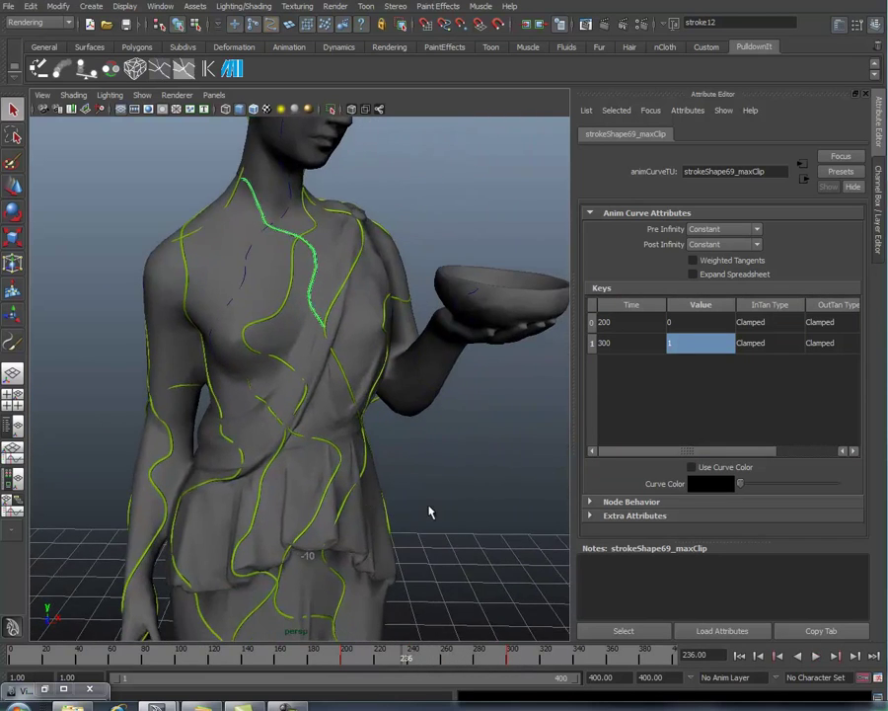
{"action": "scroll", "coordinate": [312, 516], "scroll_direction": "down", "scroll_amount": 3}
{"action": "scroll", "coordinate": [367, 491], "scroll_direction": "down", "scroll_amount": 2}
{"action": "mouse_move", "coordinate": [367, 491]}
{"action": "left_mouse_down", "text": "alt"}
{"action": "mouse_move", "coordinate": [387, 520]}
{"action": "mouse_move", "coordinate": [359, 511]}
{"action": "left_mouse_up", "text": "alt"}
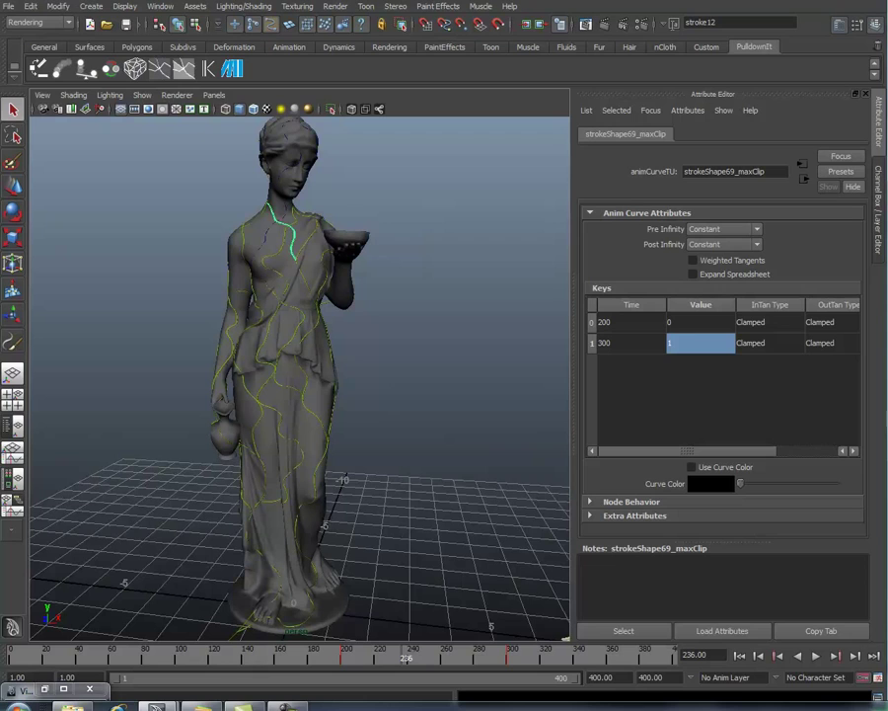
{"action": "key", "text": "ctrl+shift+h"}
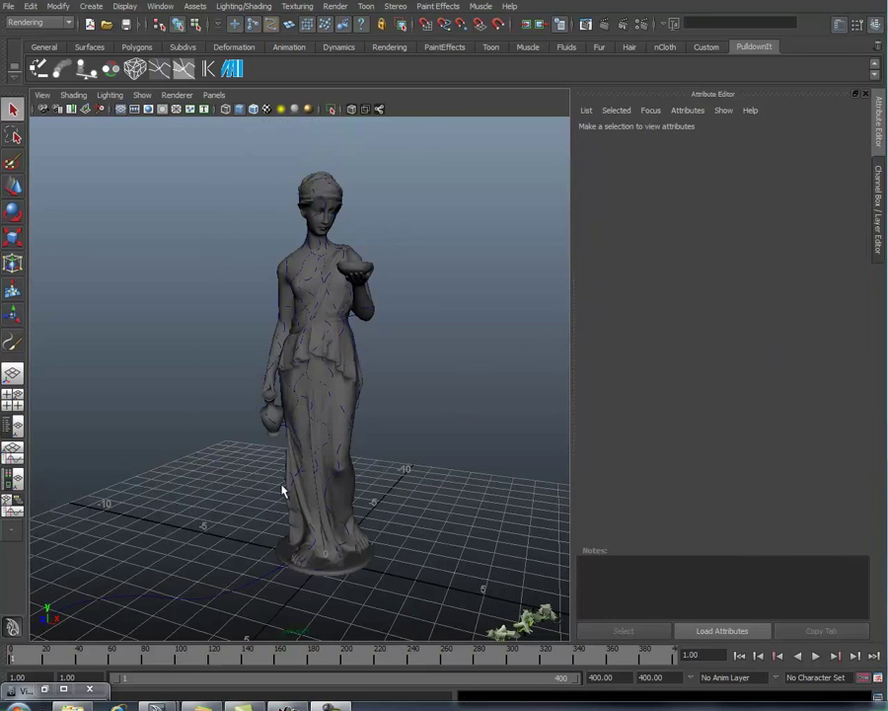
- Move the VineGrowth playblast window up and watch it play in FCheck
{"action": "mouse_move", "coordinate": [332, 478]}
{"action": "left_mouse_down", "text": "alt"}
{"action": "mouse_move", "coordinate": [293, 479]}
{"action": "mouse_move", "coordinate": [372, 505]}
{"action": "mouse_move", "coordinate": [337, 515]}
{"action": "left_mouse_up", "text": "alt"}
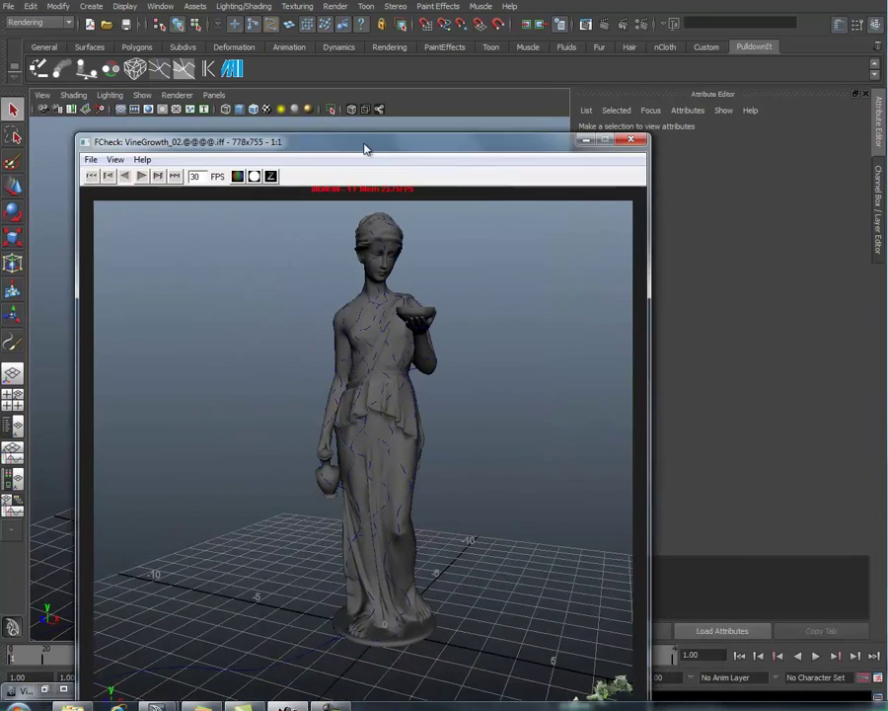
{"action": "left_click_drag", "start_coordinate": [361, 144], "coordinate": [360, 67]}
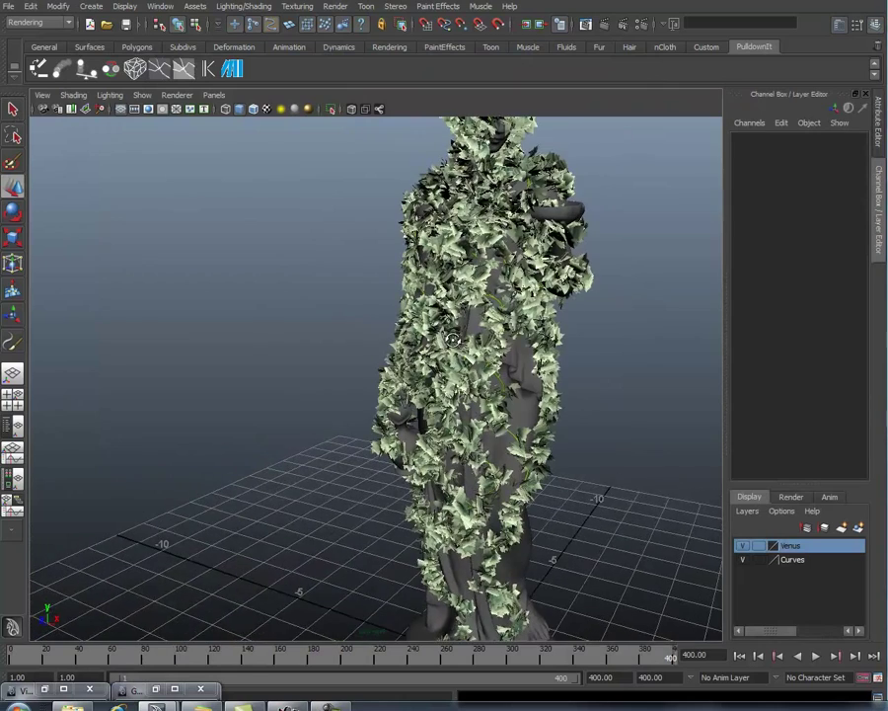
- Orbit around the vine-covered statue and select the Leaves object to hide it
{"action": "left_click_drag", "start_coordinate": [492, 353], "coordinate": [462, 377], "text": "alt"}
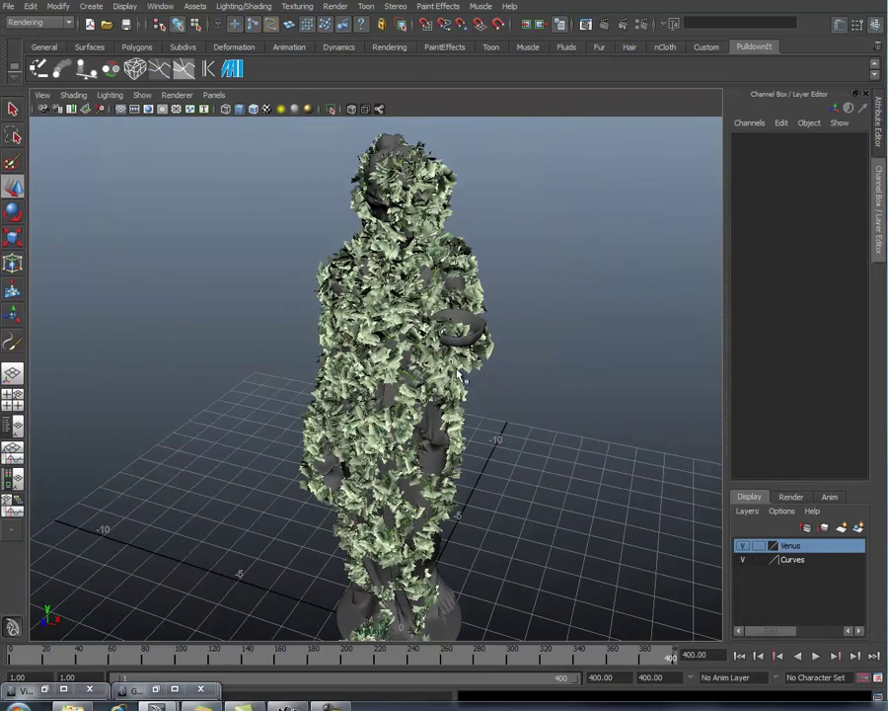
{"action": "left_click", "coordinate": [462, 377]}
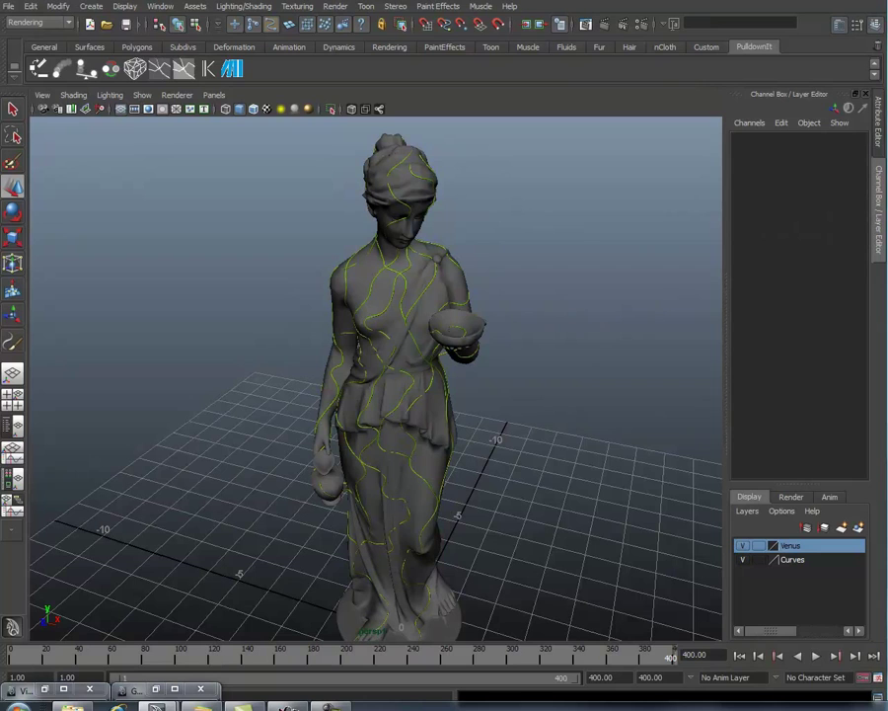
- Unhide the Leaves, inspect the foliage up close, and select ivy stroke17
{"action": "left_click_drag", "start_coordinate": [864, 219], "coordinate": [870, 353]}
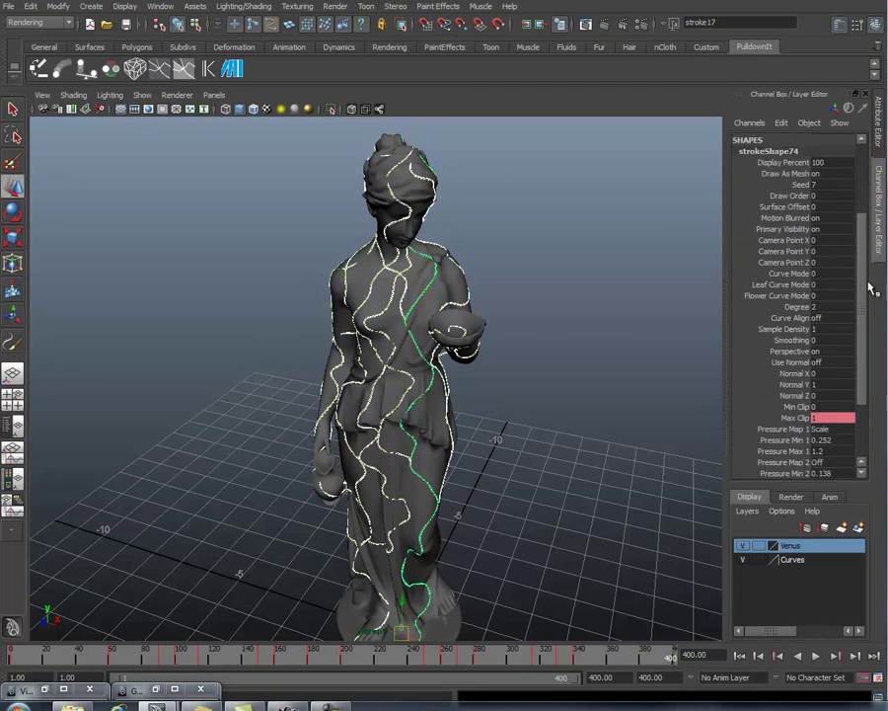
{"action": "left_click", "coordinate": [758, 451]}
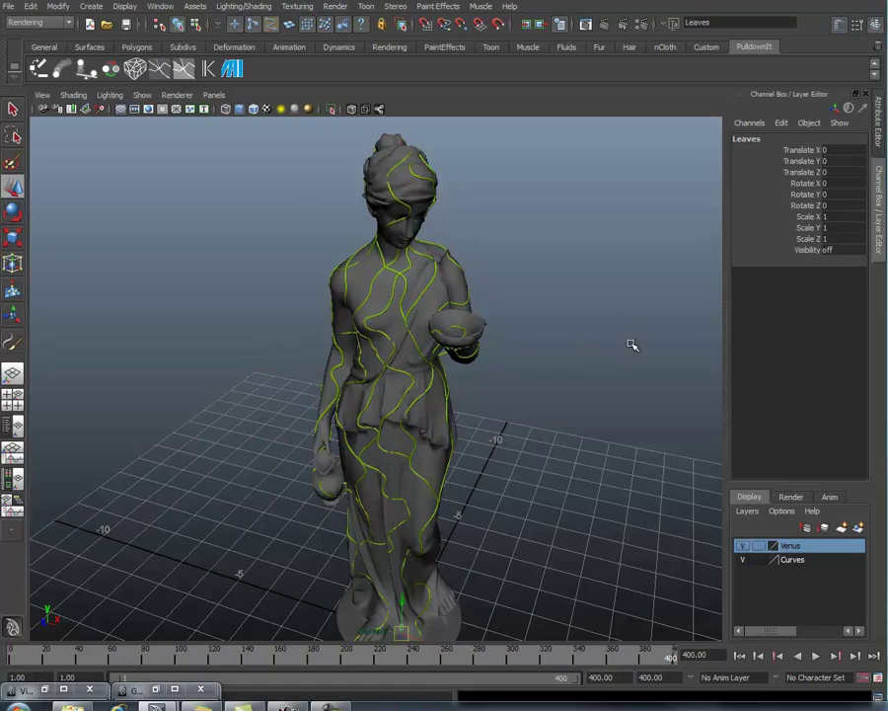
{"action": "key", "text": "shift+h"}
{"action": "mouse_move", "coordinate": [474, 377]}
{"action": "right_mouse_down", "text": "alt"}
{"action": "mouse_move", "coordinate": [702, 382]}
{"action": "mouse_move", "coordinate": [407, 323]}
{"action": "right_mouse_up", "text": "alt"}
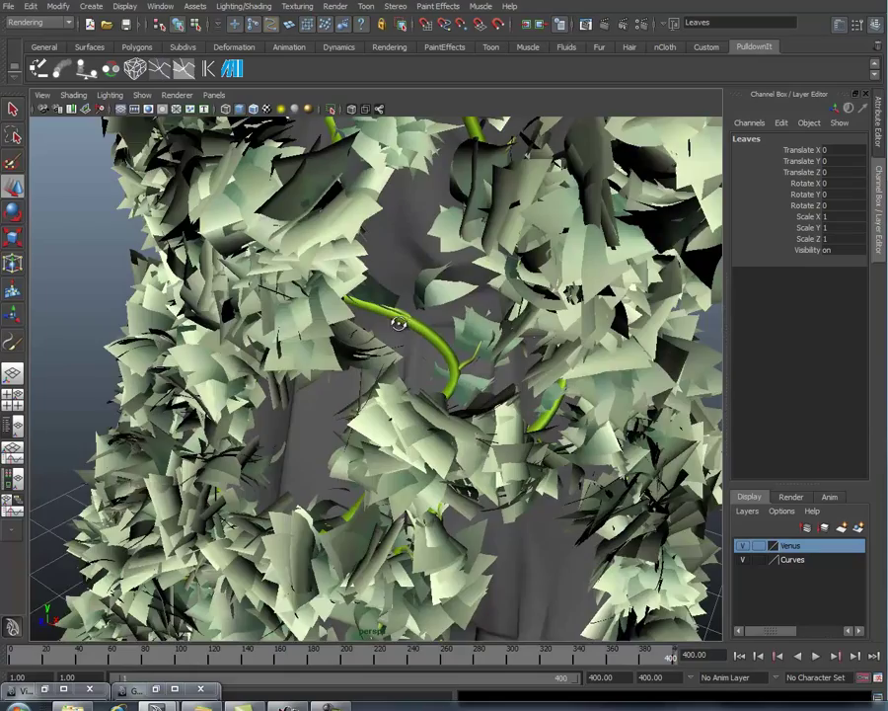
{"action": "mouse_move", "coordinate": [398, 323]}
{"action": "left_mouse_down", "text": "alt"}
{"action": "mouse_move", "coordinate": [375, 320]}
{"action": "mouse_move", "coordinate": [423, 343]}
{"action": "left_mouse_up", "text": "alt"}
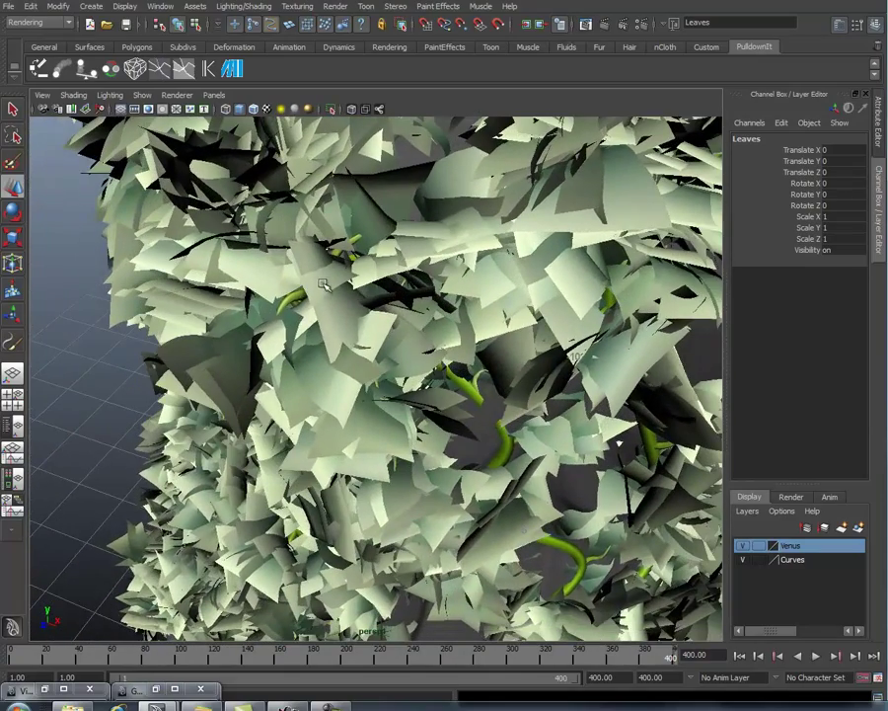
{"action": "right_click_drag", "start_coordinate": [489, 385], "coordinate": [178, 369], "text": "alt"}
{"action": "mouse_move", "coordinate": [178, 369]}
{"action": "left_mouse_down", "text": "alt"}
{"action": "mouse_move", "coordinate": [376, 352]}
{"action": "mouse_move", "coordinate": [365, 347]}
{"action": "mouse_move", "coordinate": [468, 367]}
{"action": "mouse_move", "coordinate": [378, 360]}
{"action": "left_mouse_up", "text": "alt"}
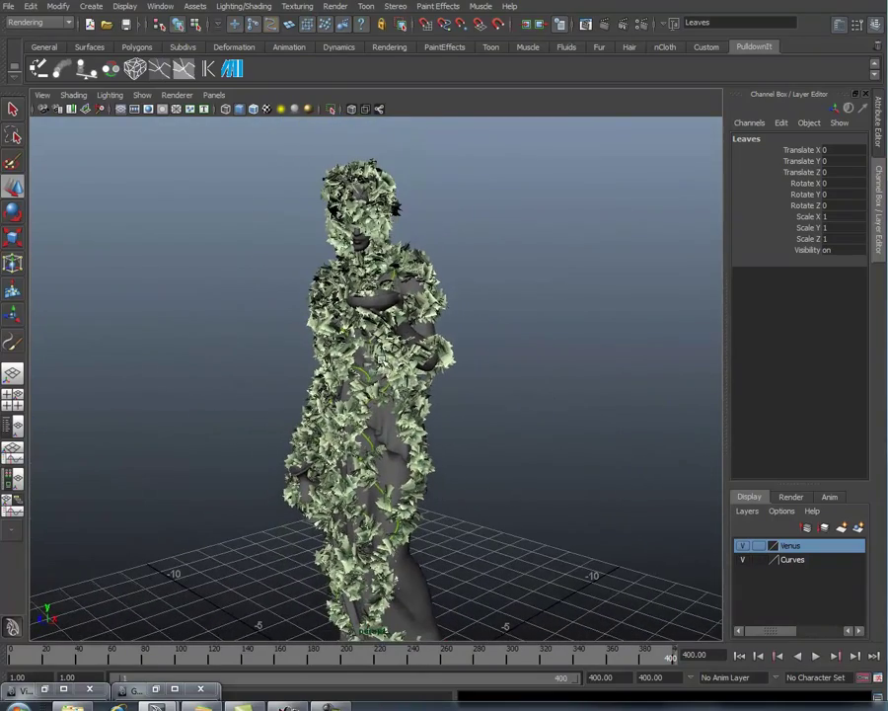
{"action": "mouse_move", "coordinate": [415, 403]}
{"action": "left_mouse_down", "text": "alt"}
{"action": "mouse_move", "coordinate": [375, 380]}
{"action": "mouse_move", "coordinate": [423, 402]}
{"action": "mouse_move", "coordinate": [624, 369]}
{"action": "left_mouse_up", "text": "alt"}
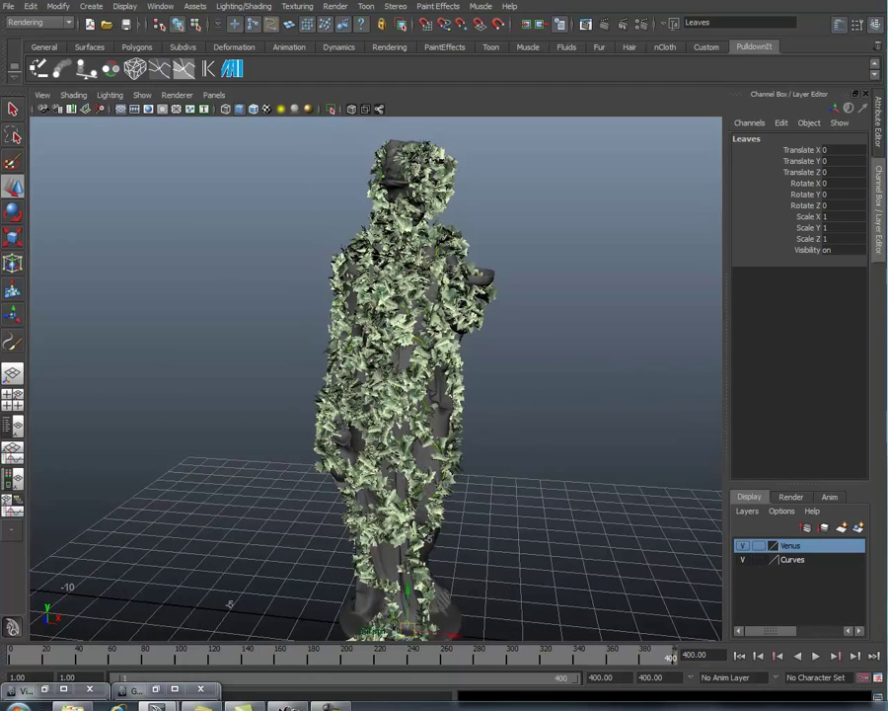
{"action": "left_click", "coordinate": [439, 379]}
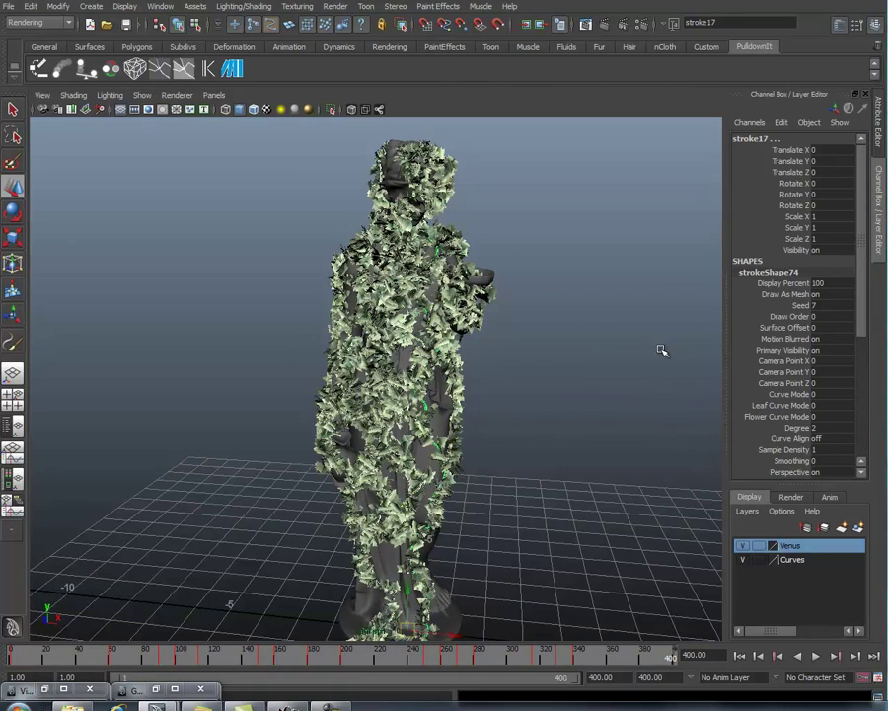
{"action": "left_click", "coordinate": [160, 7]}
{"action": "mouse_move", "coordinate": [190, 55]}
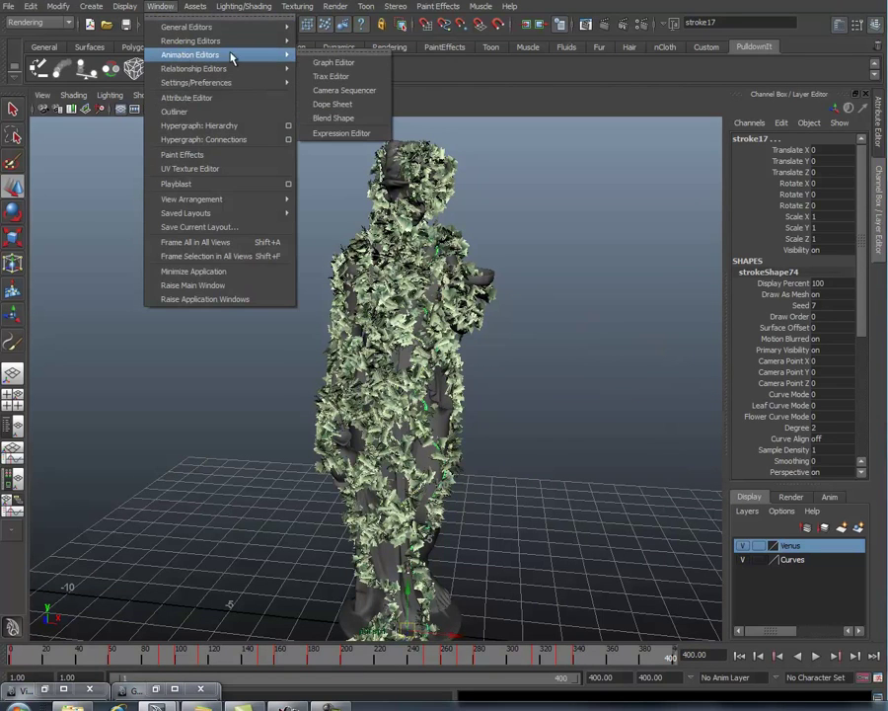
- In the Graph Editor, shift all strokes' Max Clip keys from frame 260 to 254
{"action": "left_click", "coordinate": [333, 62]}
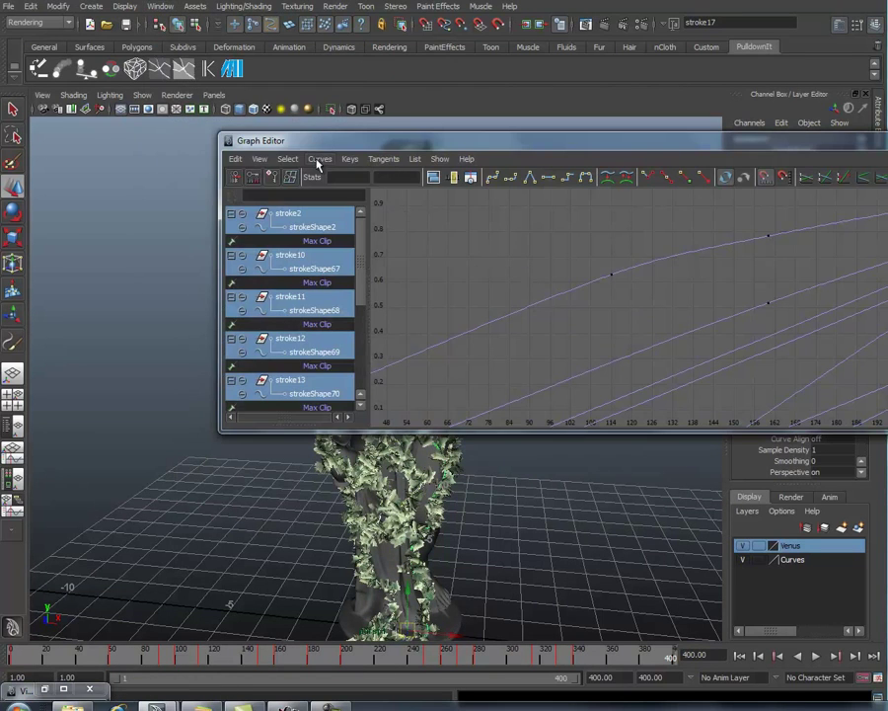
{"action": "left_click_drag", "start_coordinate": [345, 150], "coordinate": [120, 153]}
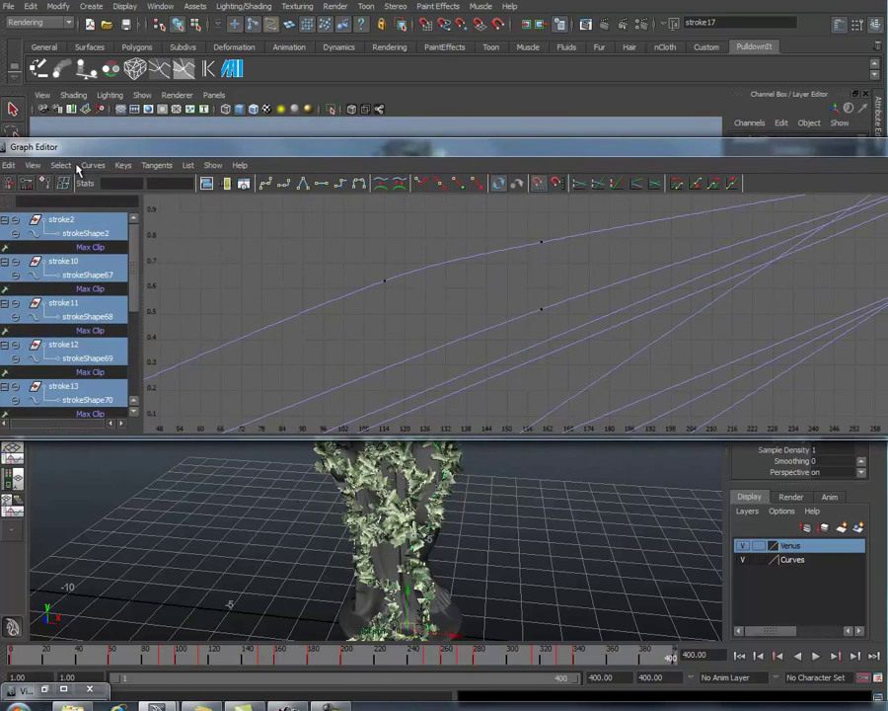
{"action": "left_click", "coordinate": [33, 165]}
{"action": "left_click", "coordinate": [55, 200]}
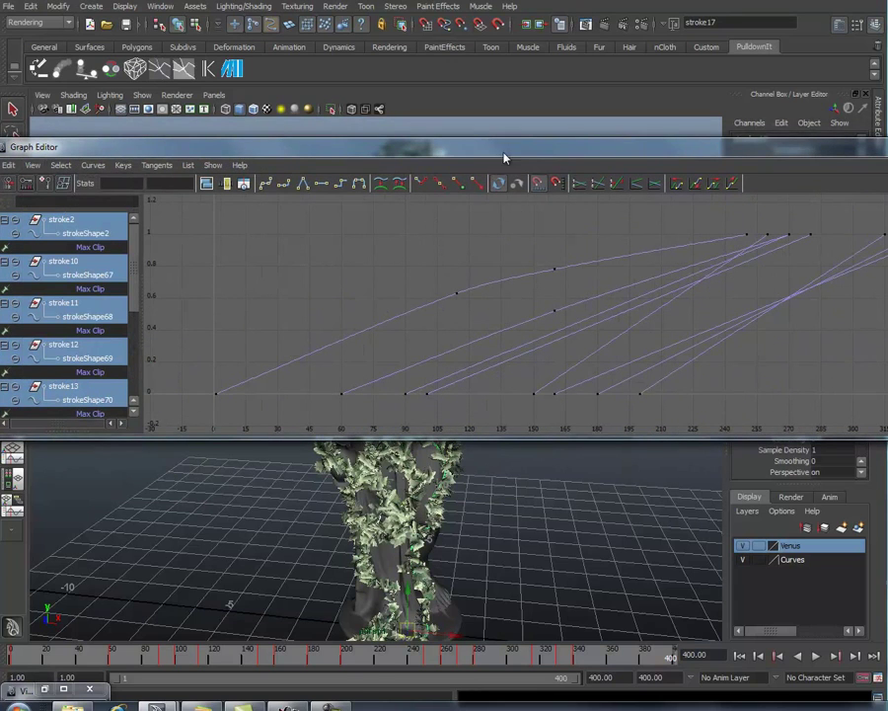
{"action": "left_click_drag", "start_coordinate": [503, 156], "coordinate": [454, 145]}
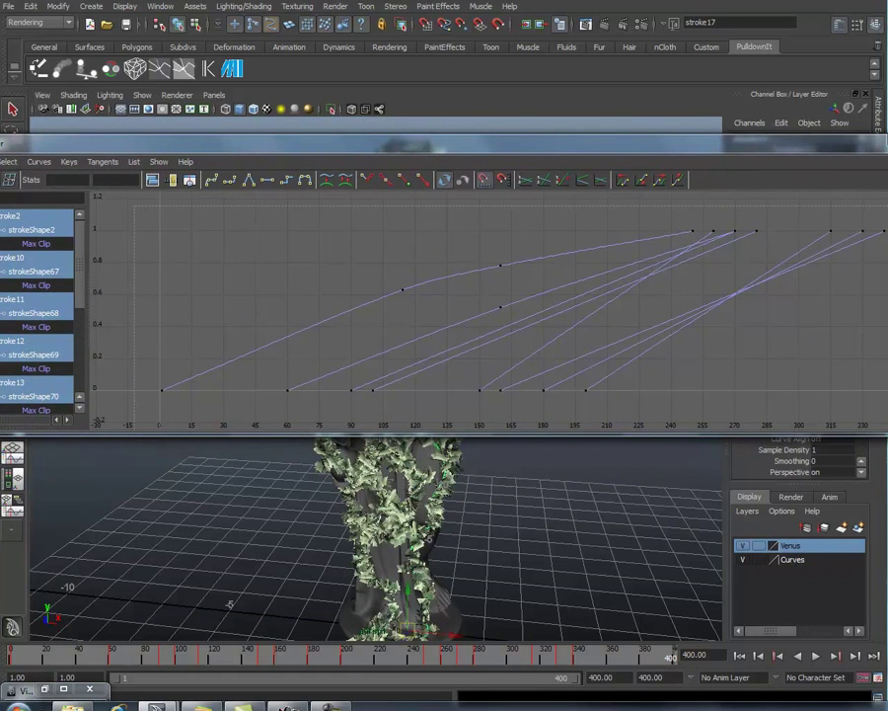
{"action": "left_click_drag", "start_coordinate": [108, 197], "coordinate": [787, 375]}
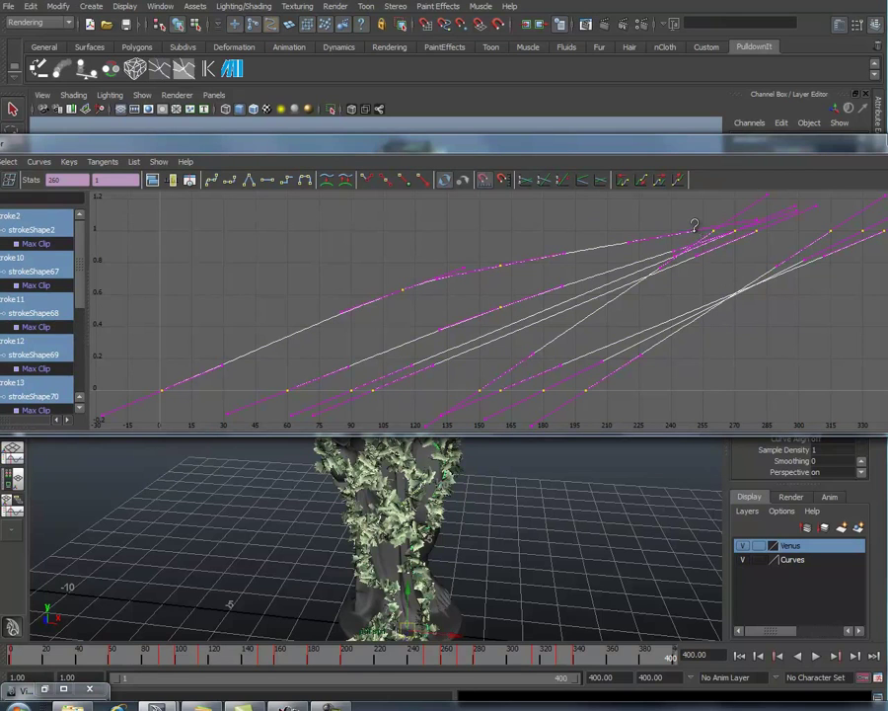
{"action": "middle_click_drag", "start_coordinate": [692, 232], "coordinate": [679, 234], "text": "shift"}
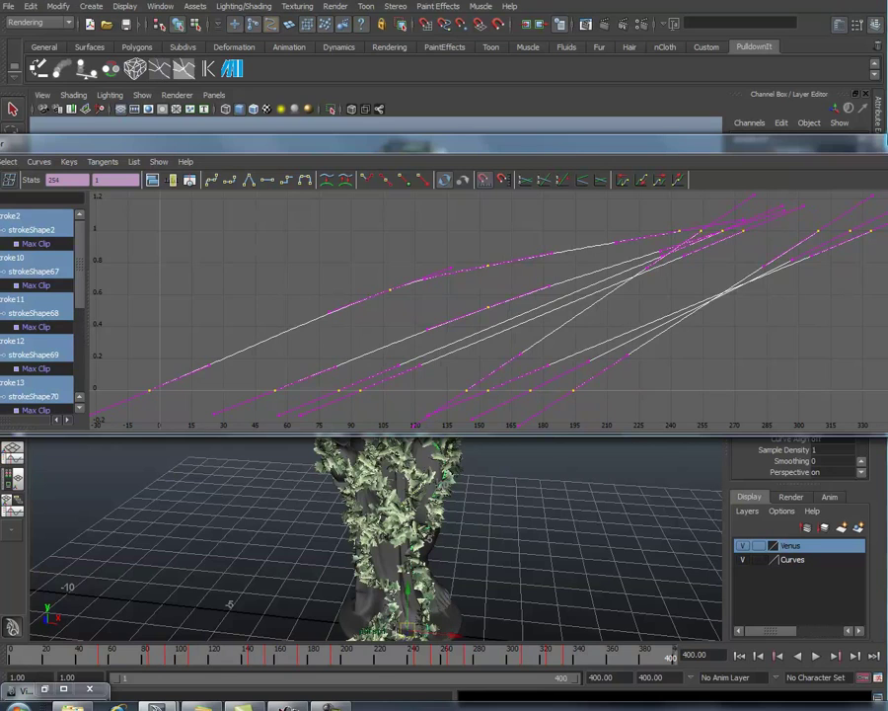
{"action": "key", "text": "space"}
- Playblast the animation again, overwriting VineGrowth_02, and position the FCheck viewer
{"action": "left_click", "coordinate": [637, 255]}
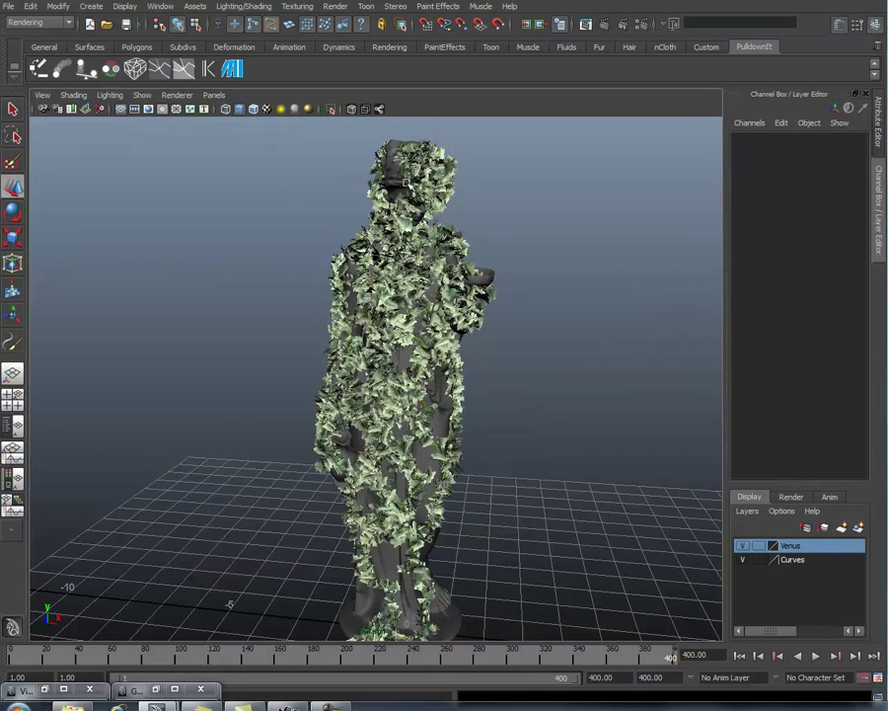
{"action": "left_click", "coordinate": [163, 8]}
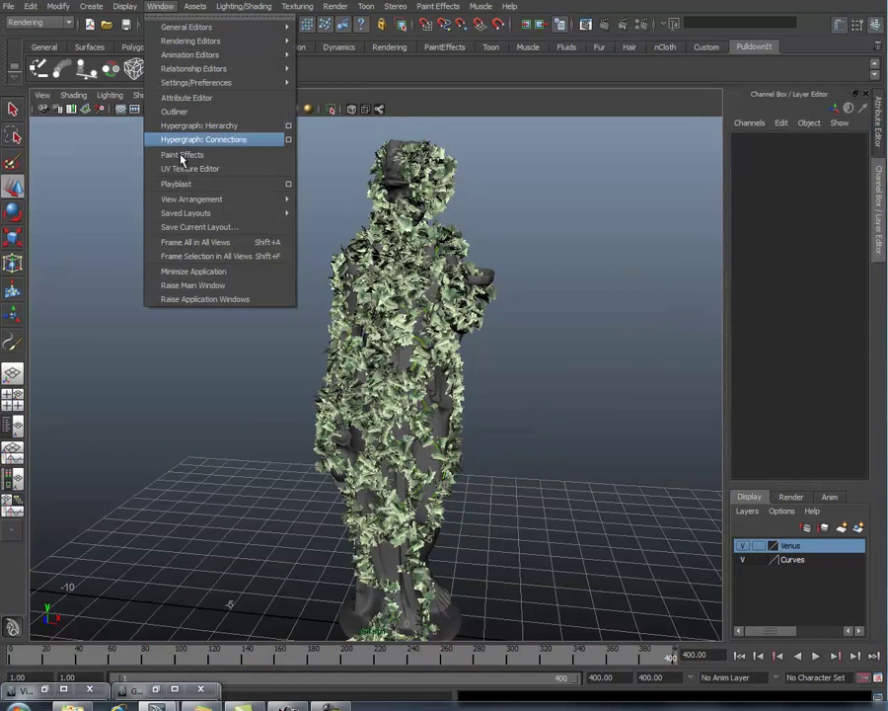
{"action": "left_click", "coordinate": [234, 186]}
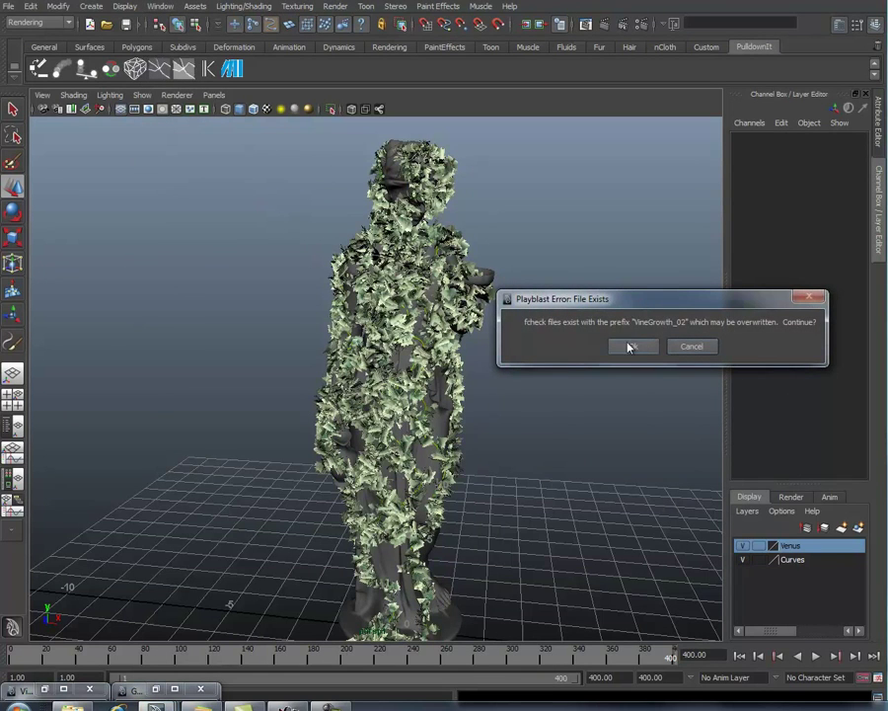
{"action": "left_click", "coordinate": [630, 346]}
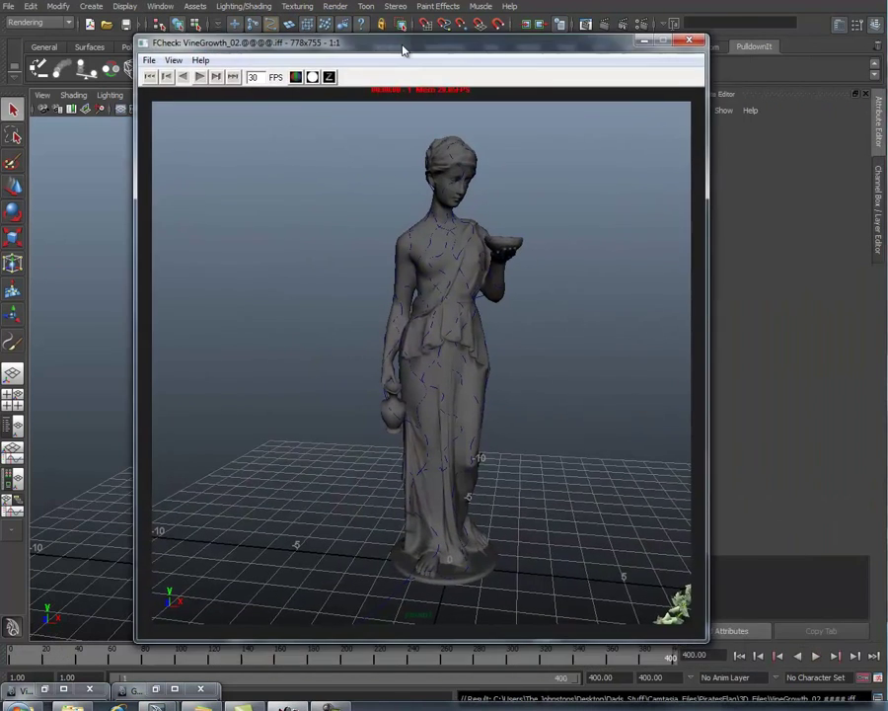
{"action": "left_click_drag", "start_coordinate": [404, 47], "coordinate": [426, 86]}
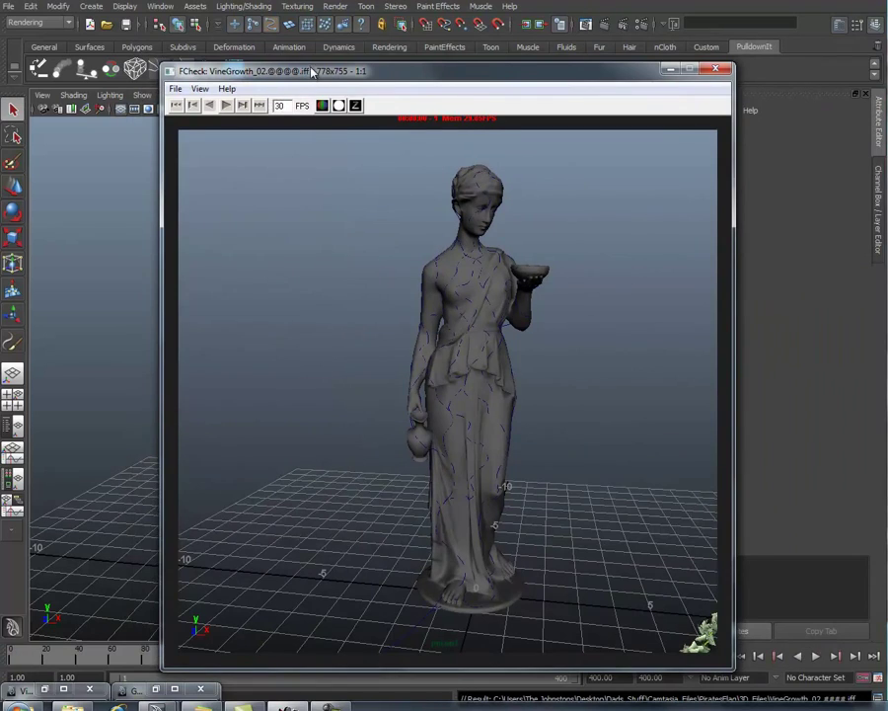
{"action": "left_click_drag", "start_coordinate": [312, 73], "coordinate": [306, 67]}
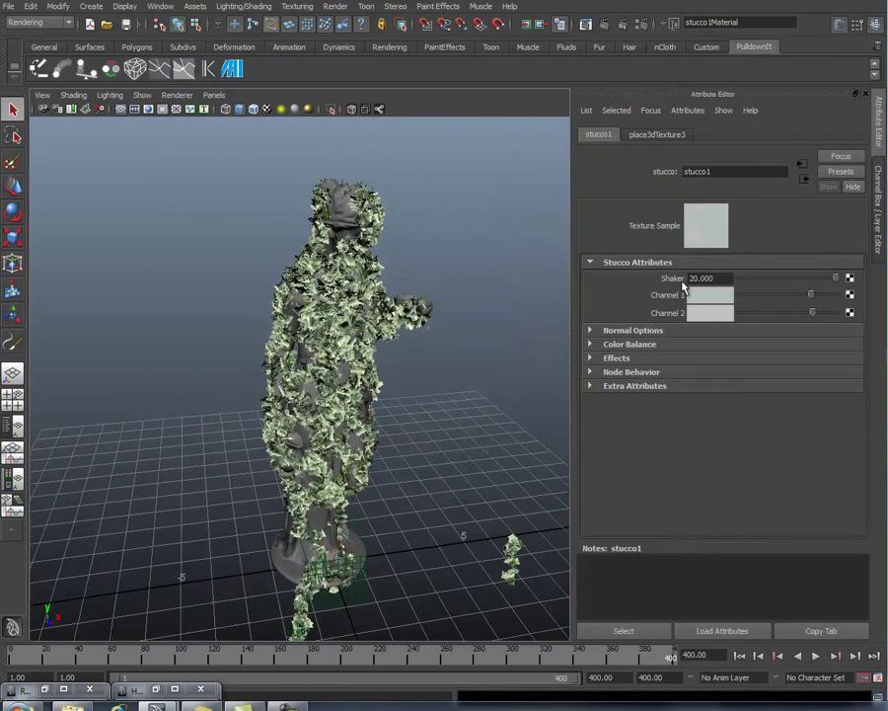
- Select the ivy strokes and run Paint Effects to Polygons on them in two passes
{"action": "left_click", "coordinate": [882, 213]}
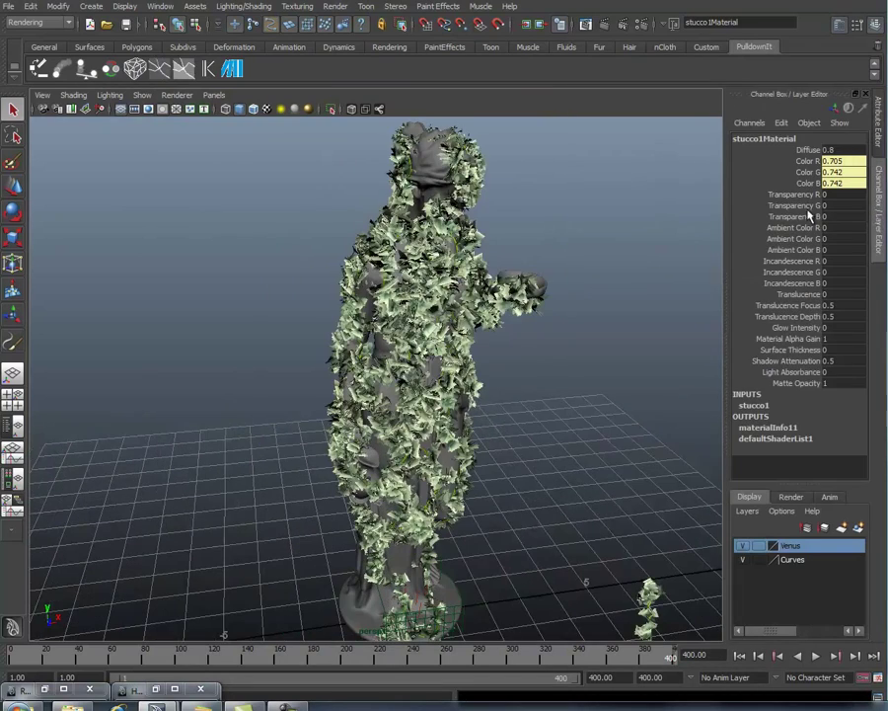
{"action": "left_click_drag", "start_coordinate": [481, 332], "coordinate": [385, 294], "text": "alt"}
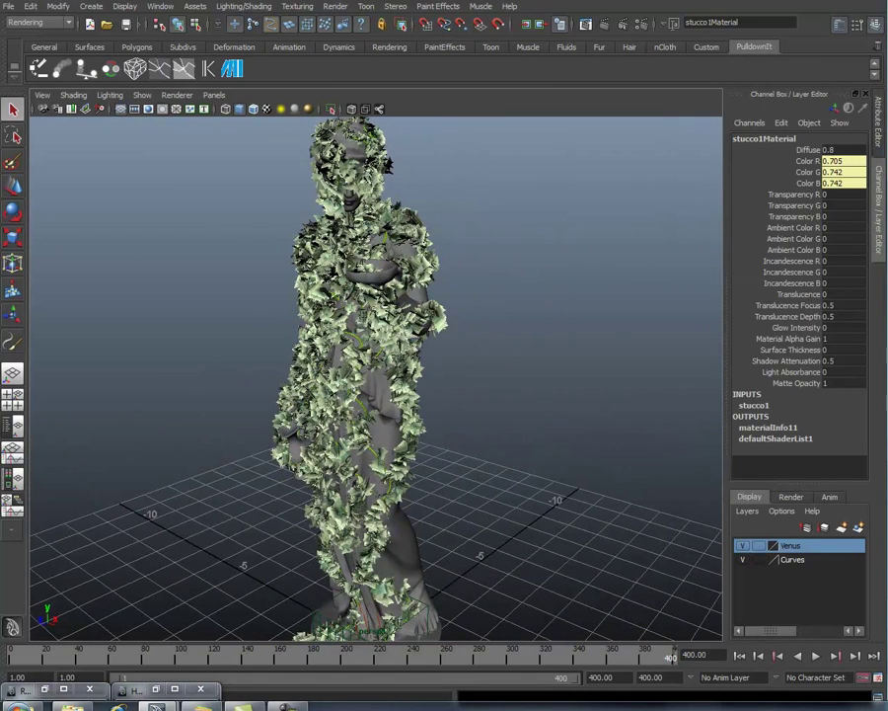
{"action": "left_click", "coordinate": [231, 70]}
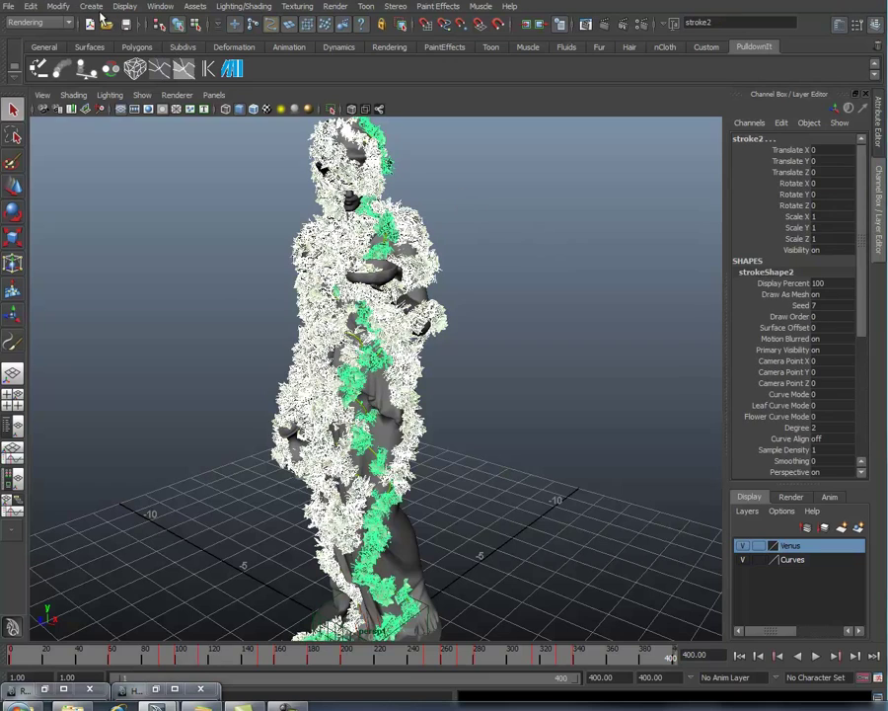
{"action": "left_click", "coordinate": [65, 8]}
{"action": "mouse_move", "coordinate": [75, 228]}
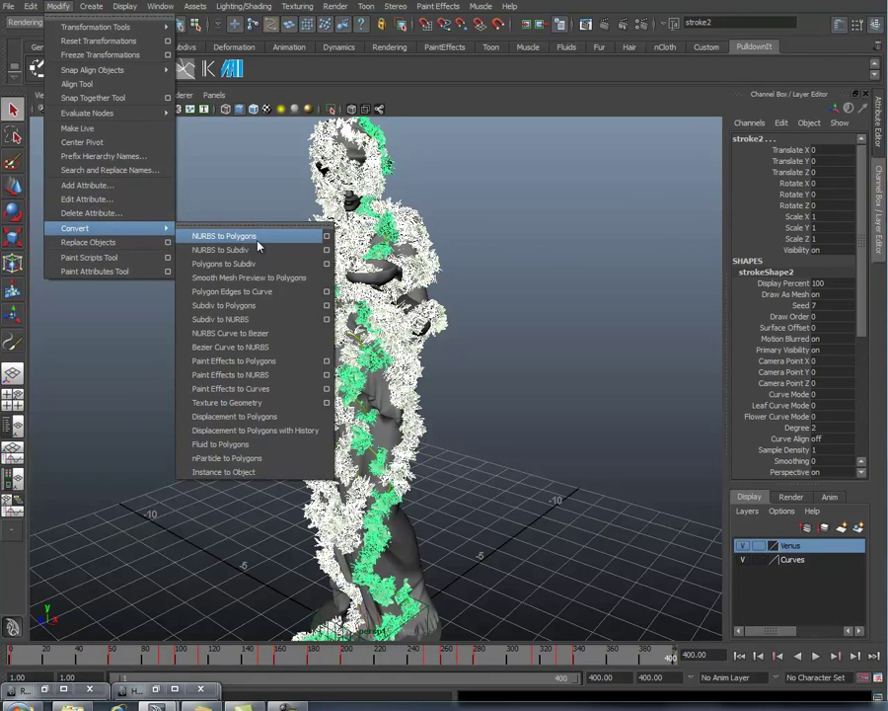
{"action": "left_click", "coordinate": [264, 361]}
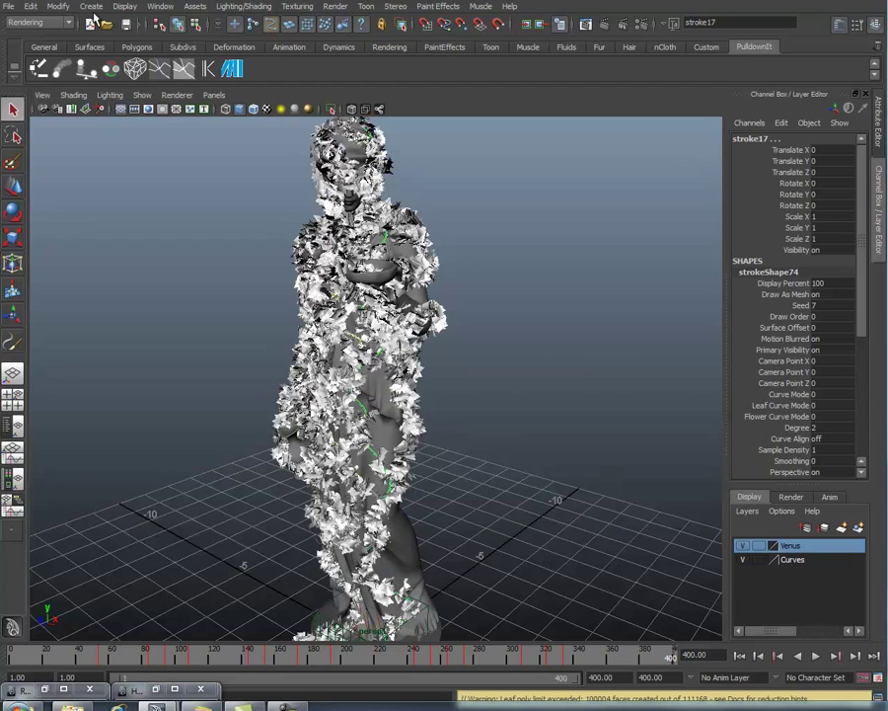
{"action": "left_click", "coordinate": [58, 12]}
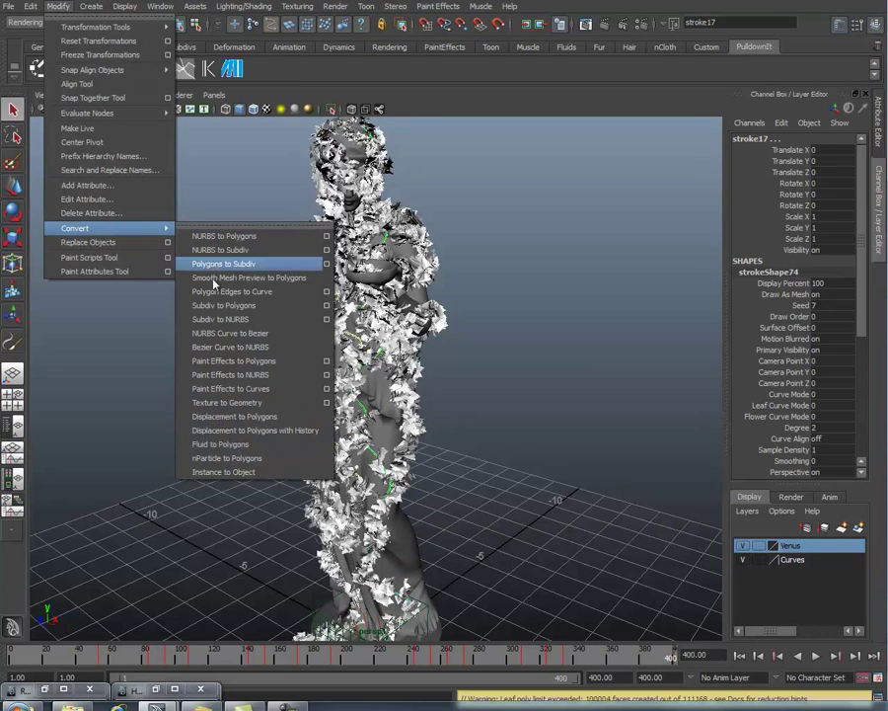
{"action": "left_click", "coordinate": [233, 361]}
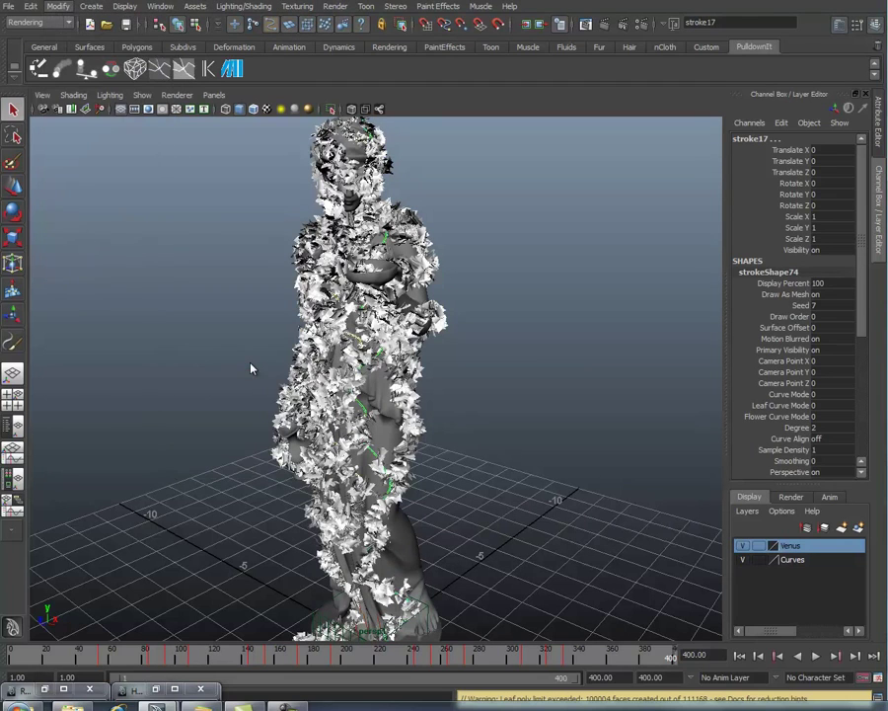
- Render the current frame with mental ray and inspect the ivy in an enlarged Render View
{"action": "left_click", "coordinate": [606, 25]}
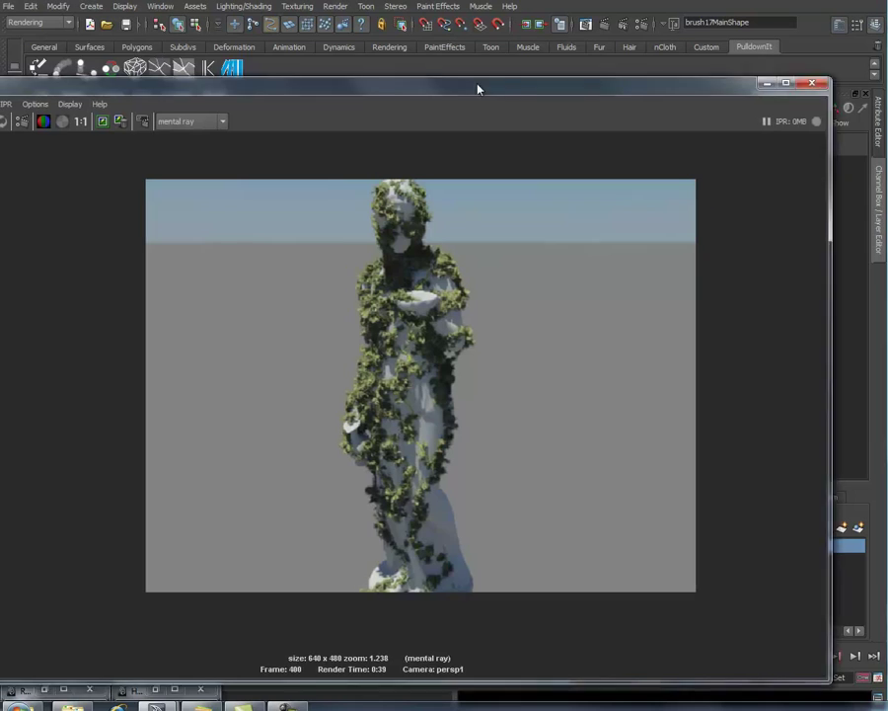
{"action": "double_click", "coordinate": [478, 84]}
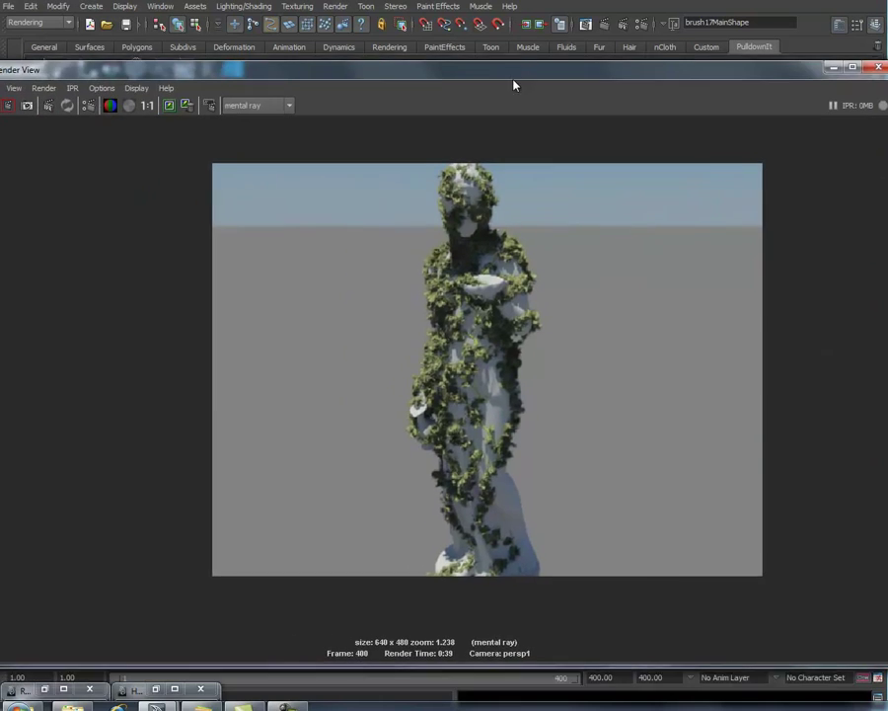
{"action": "scroll", "coordinate": [454, 460], "scroll_direction": "up", "scroll_amount": 2}
{"action": "scroll", "coordinate": [471, 405], "scroll_direction": "down", "scroll_amount": 1}
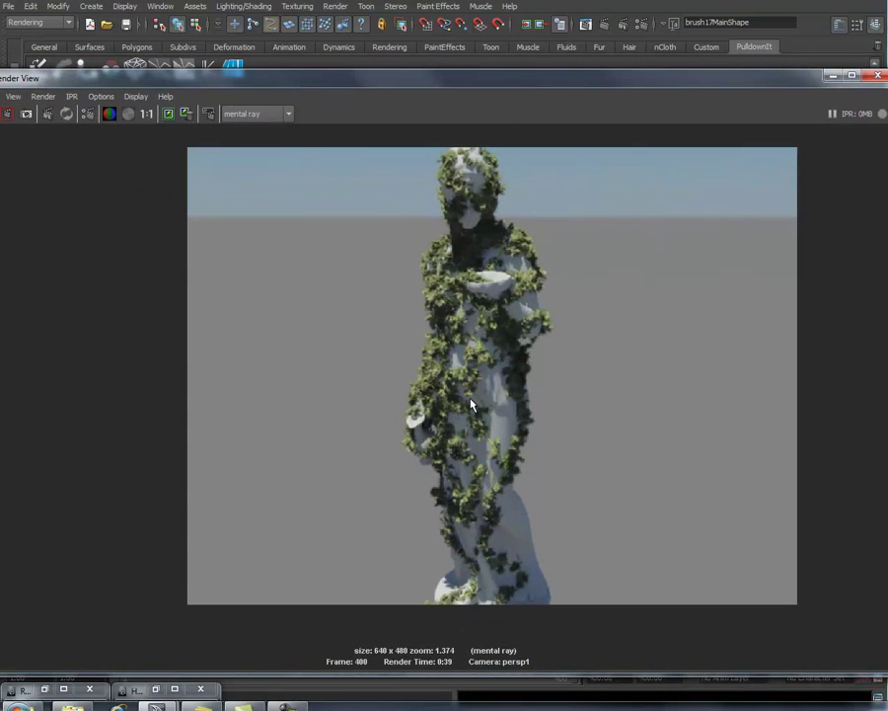
{"action": "left_click_drag", "start_coordinate": [527, 85], "coordinate": [464, 92]}
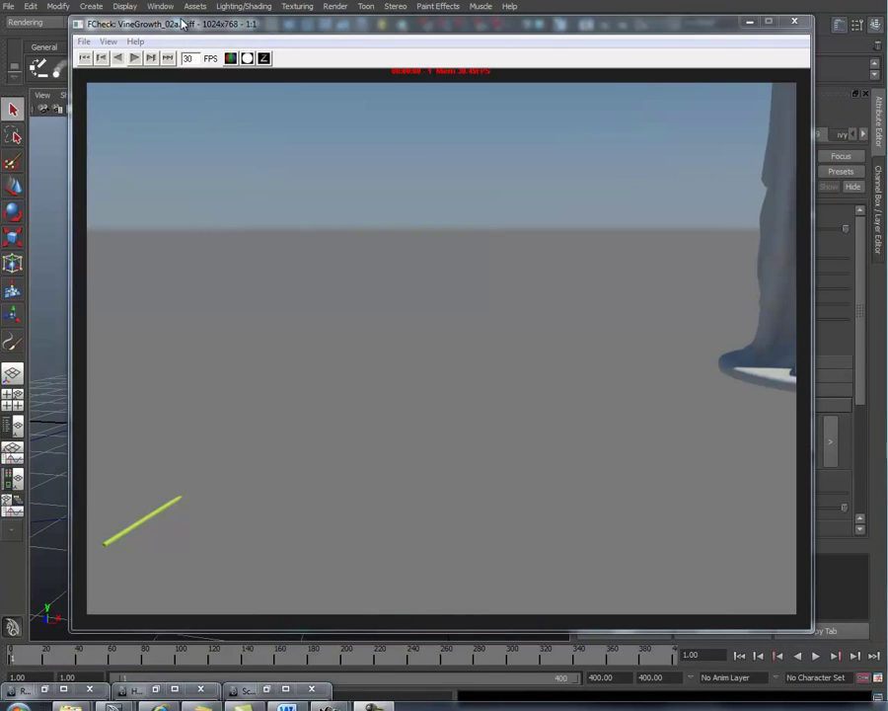
- Reposition the FCheck viewer and play the VineGrowth_02a ivy-growth playblast
{"action": "left_click_drag", "start_coordinate": [182, 24], "coordinate": [168, 52]}
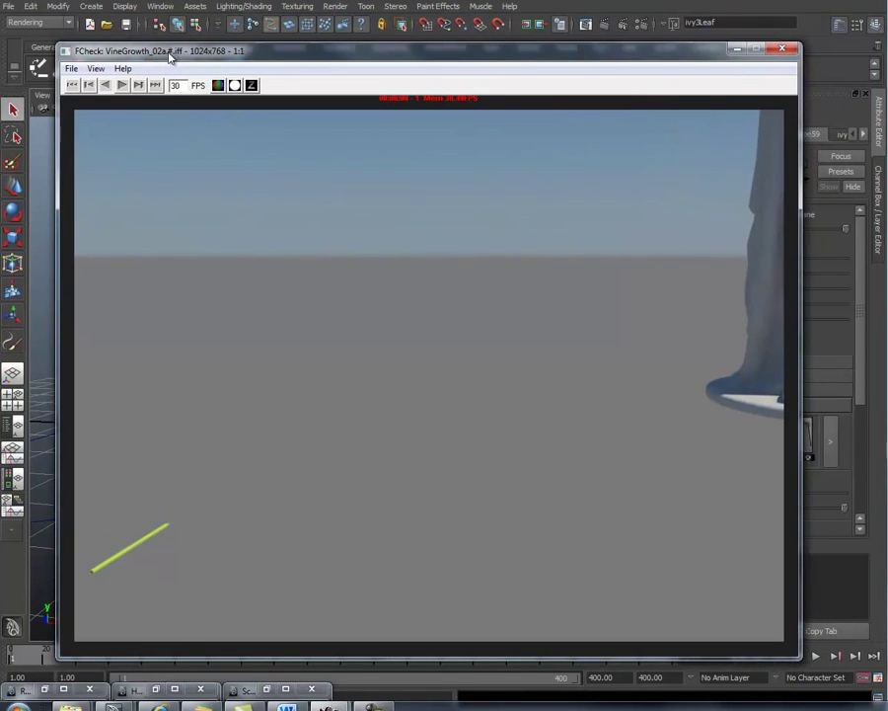
{"action": "left_click", "coordinate": [123, 86]}
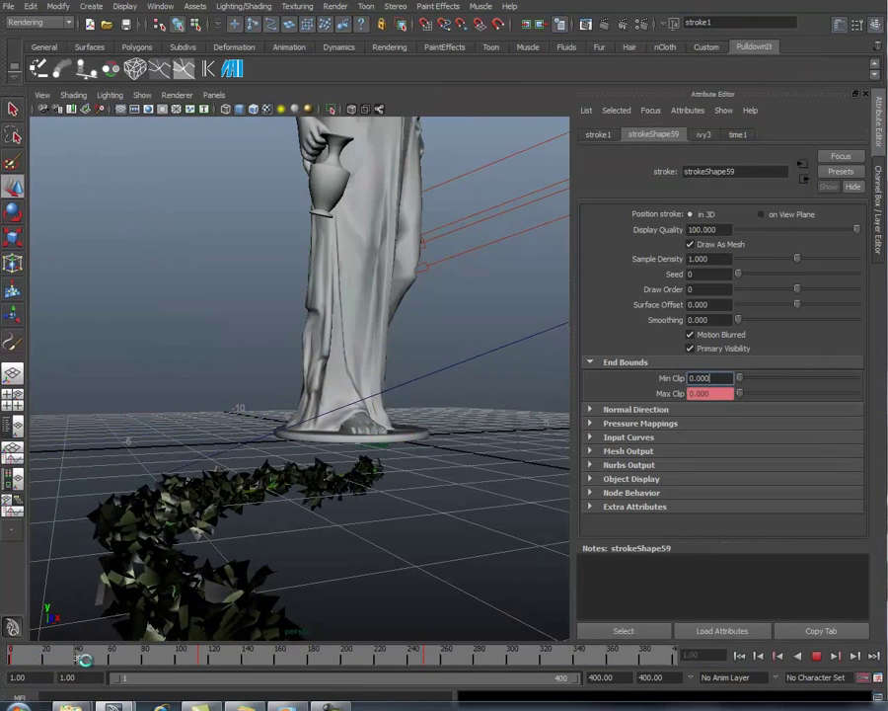
- Scrub and play the timeline, stopping near frame 65, then select the ivy leaf mesh
{"action": "left_click_drag", "start_coordinate": [143, 662], "coordinate": [38, 677]}
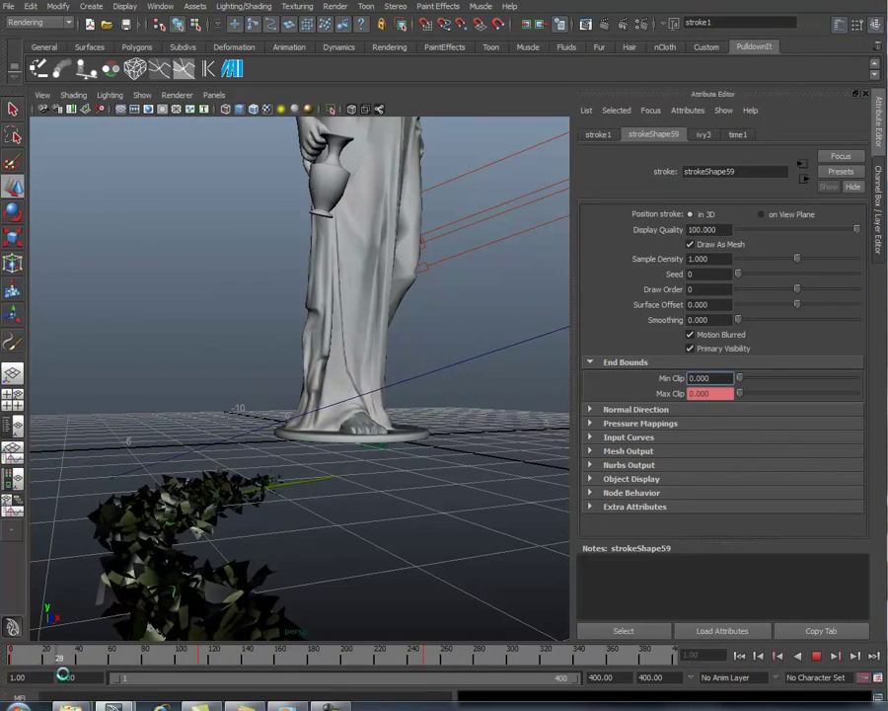
{"action": "left_click_drag", "start_coordinate": [62, 672], "coordinate": [88, 669]}
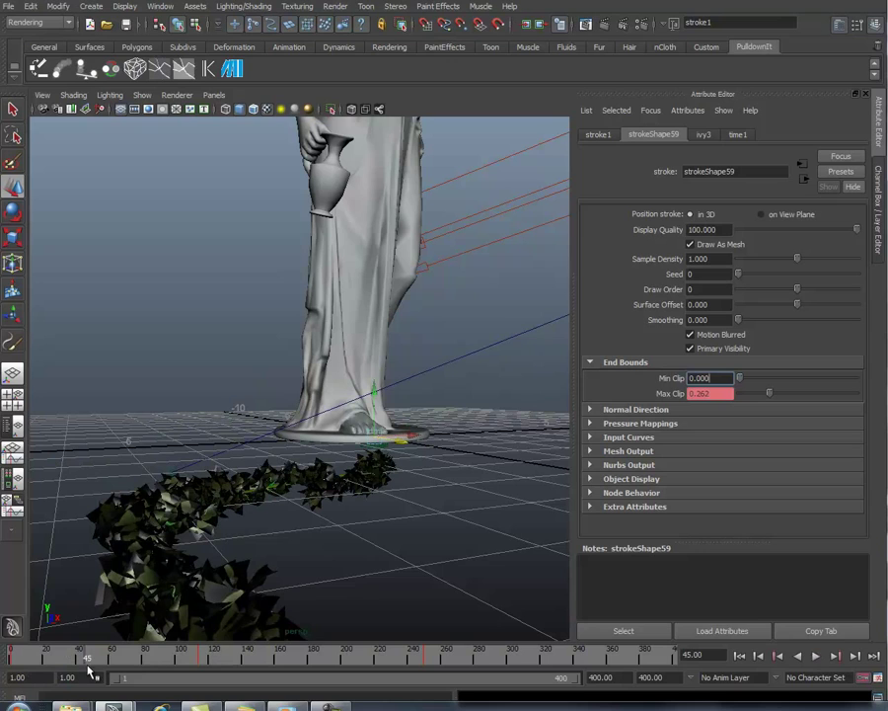
{"action": "key", "text": "alt+v"}
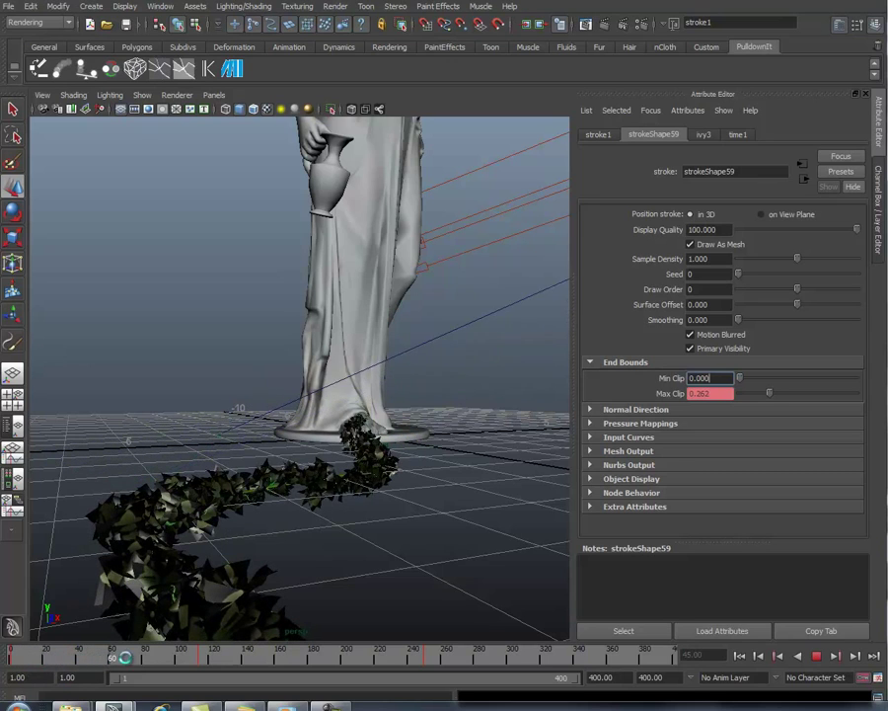
{"action": "key", "text": "alt+v"}
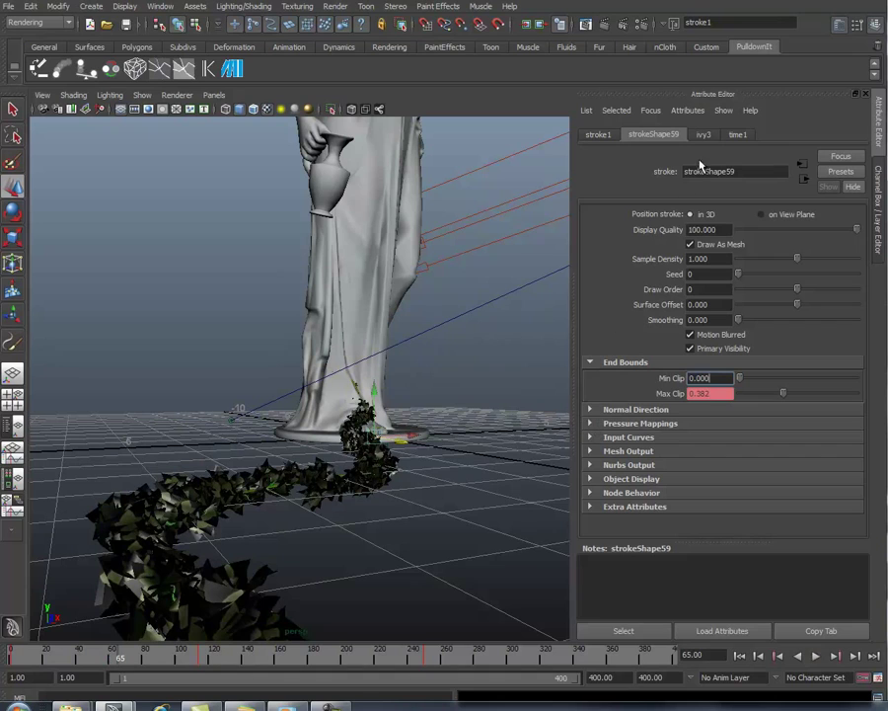
{"action": "left_click", "coordinate": [192, 328]}
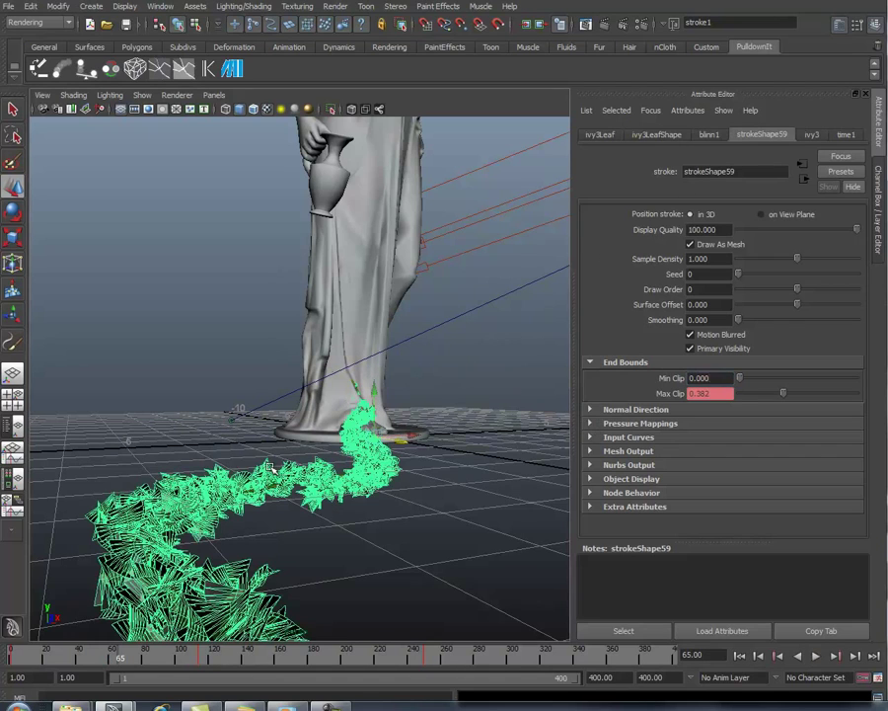
- Map strokeShape59's third pressure channel to Turbulence with a minimum of 10 and maximum of 0.5
{"action": "left_click", "coordinate": [590, 425]}
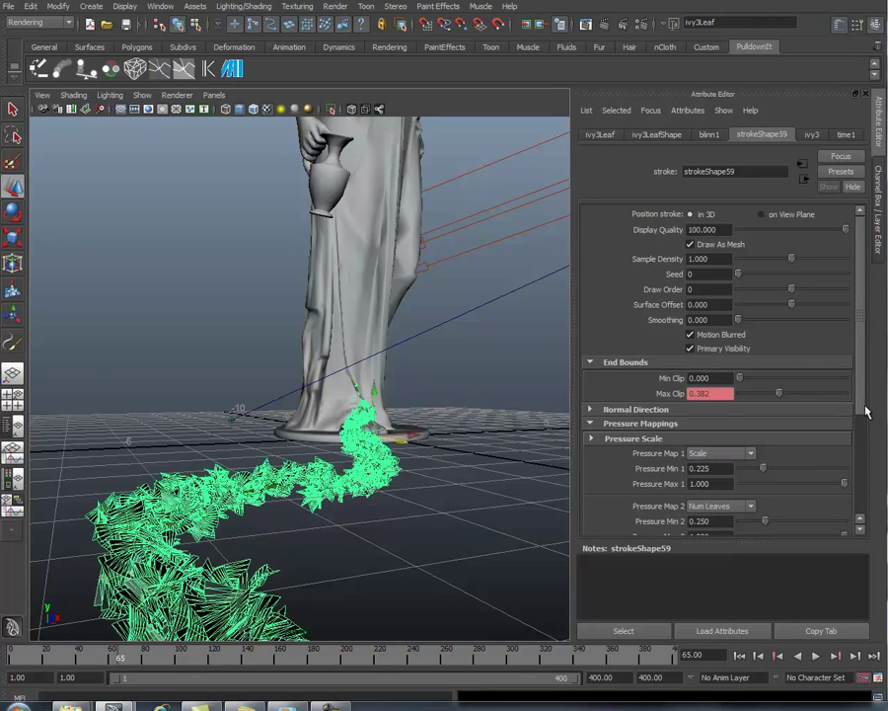
{"action": "left_click_drag", "start_coordinate": [859, 405], "coordinate": [860, 447]}
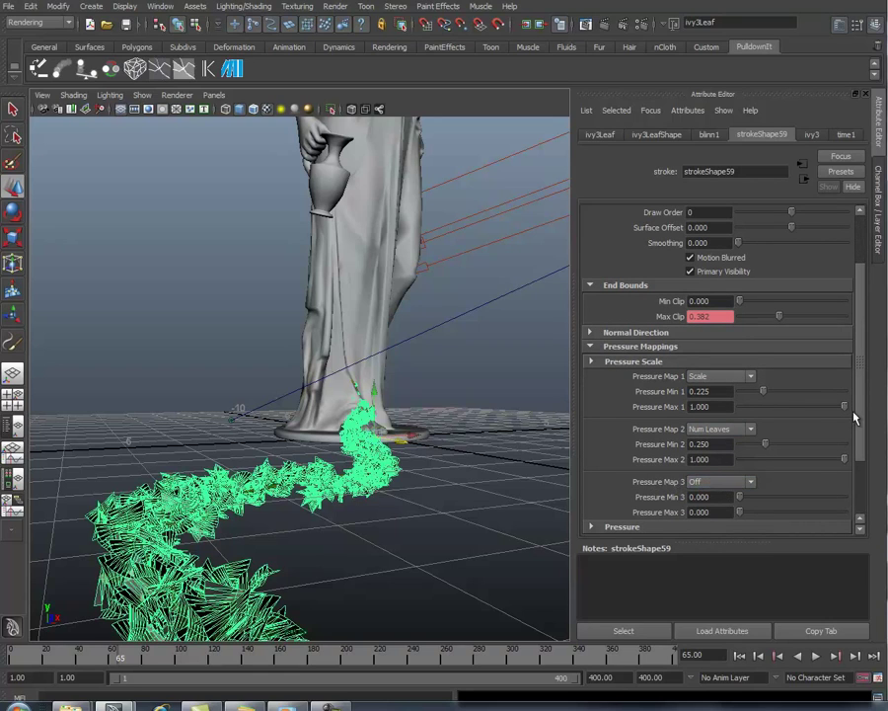
{"action": "scroll", "coordinate": [789, 440], "scroll_direction": "down", "scroll_amount": 2}
{"action": "left_click", "coordinate": [751, 424]}
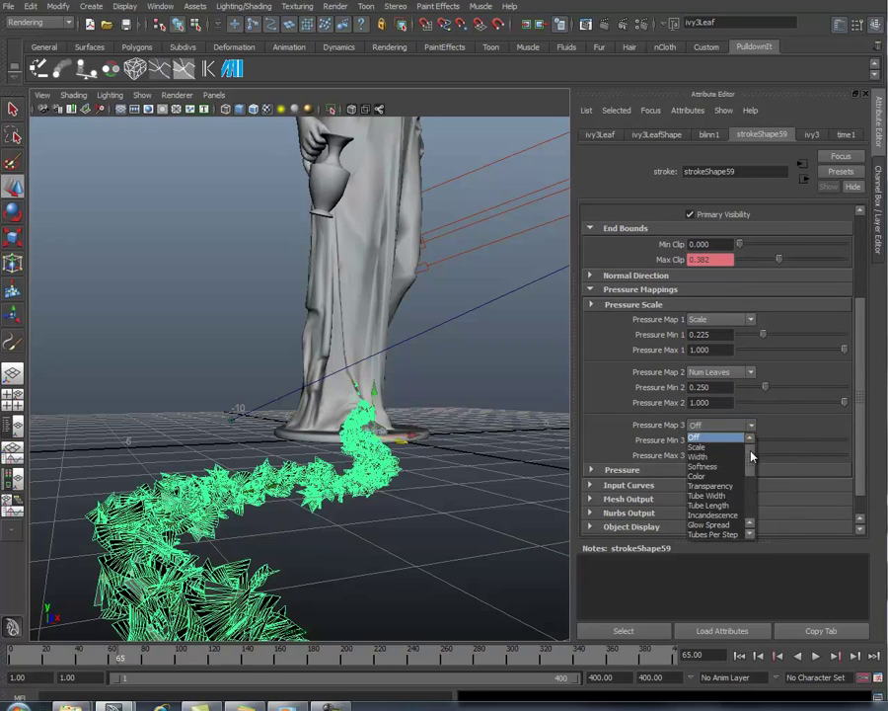
{"action": "left_click_drag", "start_coordinate": [752, 456], "coordinate": [747, 494]}
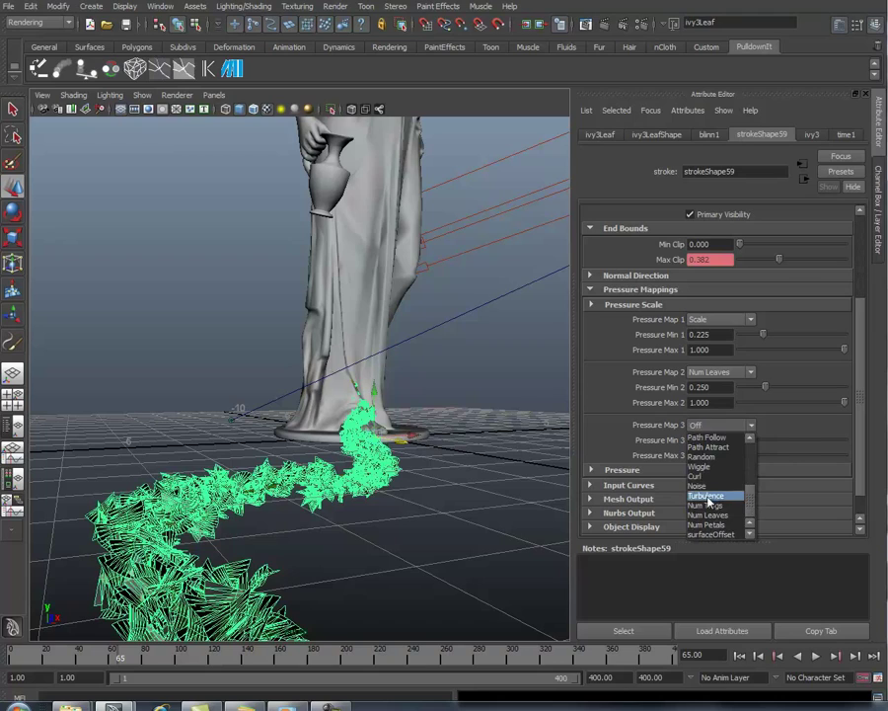
{"action": "left_click", "coordinate": [708, 496]}
{"action": "left_click", "coordinate": [716, 440]}
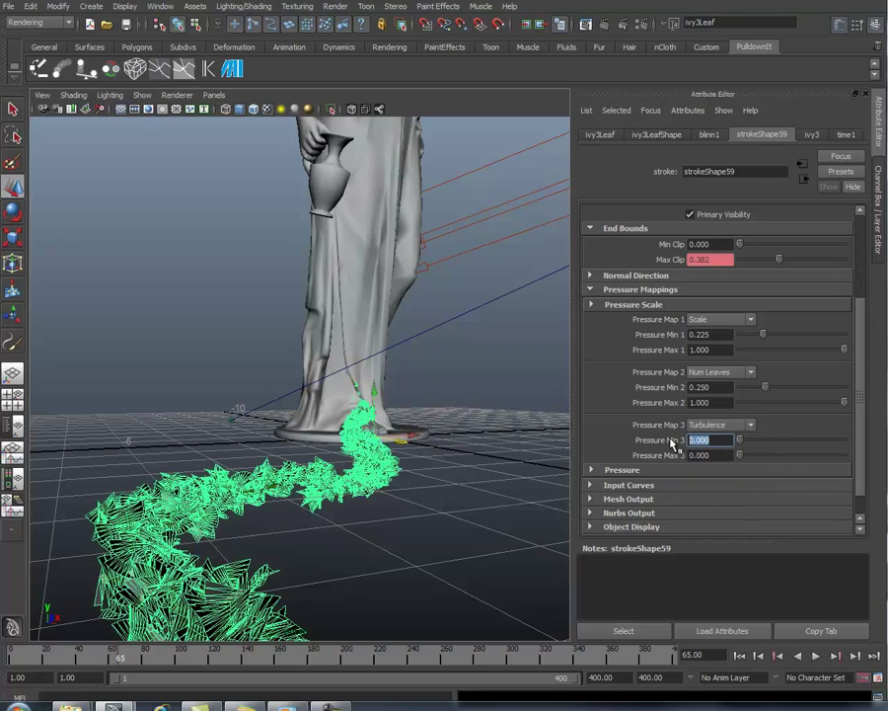
{"action": "type", "text": "10"}
{"action": "key", "text": "Tab"}
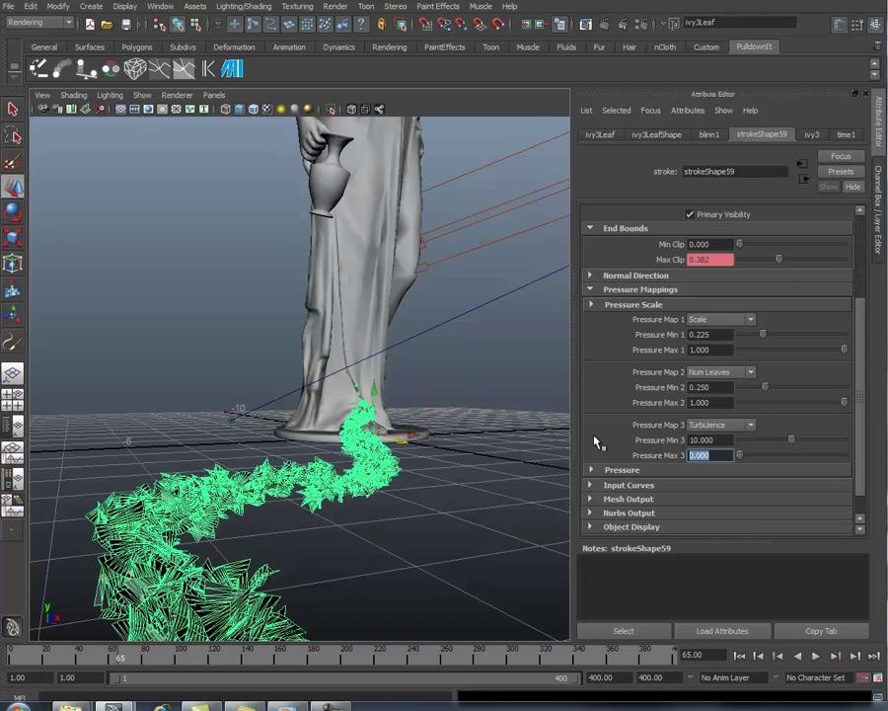
{"action": "type", "text": ".5"}
{"action": "key", "text": "Return"}
- Set the ivy3 brush's Tubes > Behavior > Turbulence type to World Force
{"action": "left_click", "coordinate": [812, 136]}
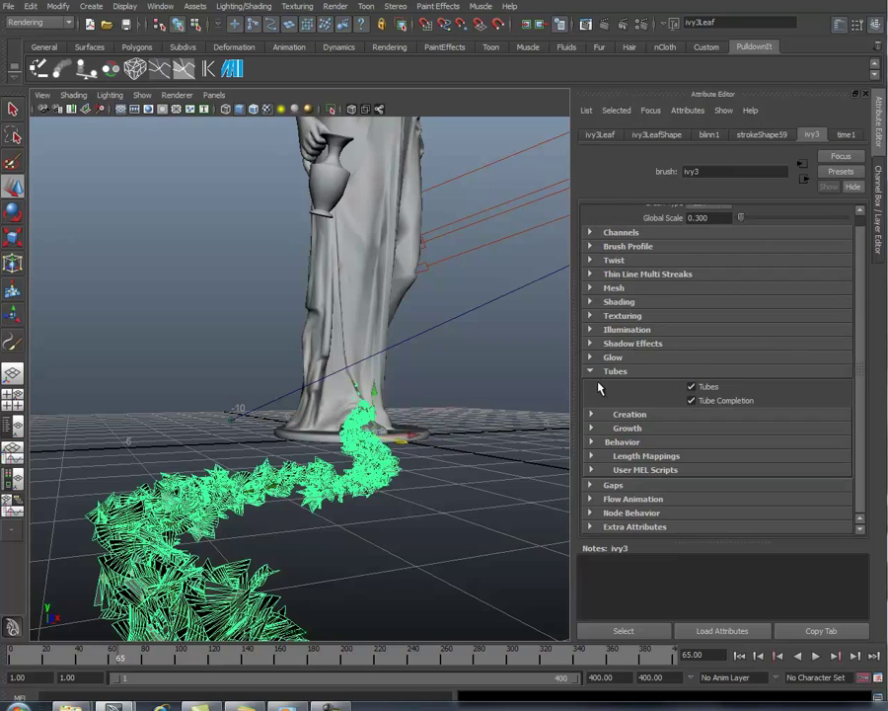
{"action": "left_click", "coordinate": [591, 442]}
{"action": "left_click", "coordinate": [593, 485]}
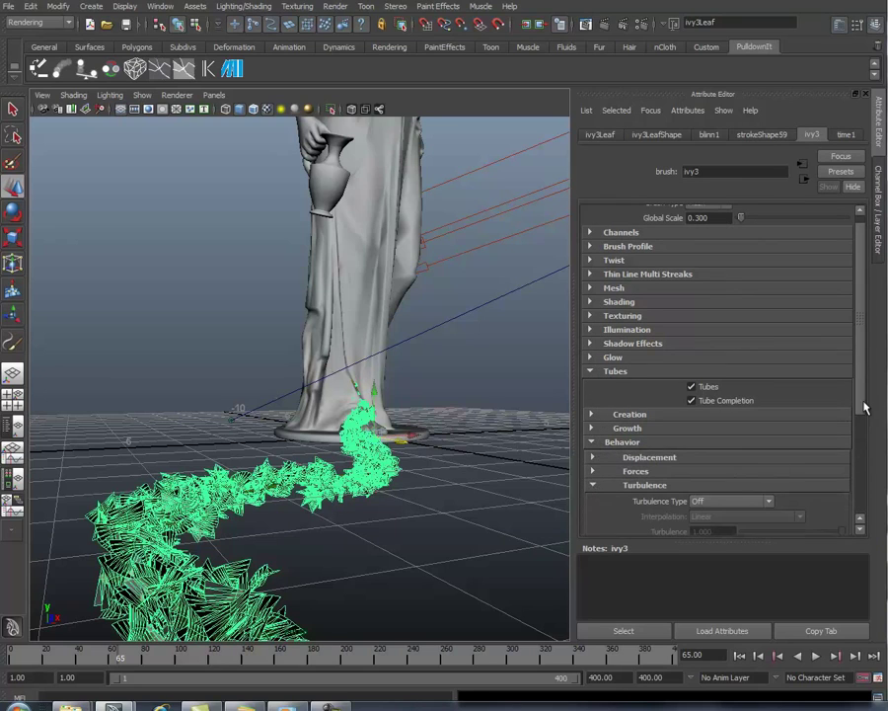
{"action": "scroll", "coordinate": [837, 460], "scroll_direction": "down", "scroll_amount": 3}
{"action": "left_click", "coordinate": [718, 355]}
{"action": "left_click", "coordinate": [710, 388]}
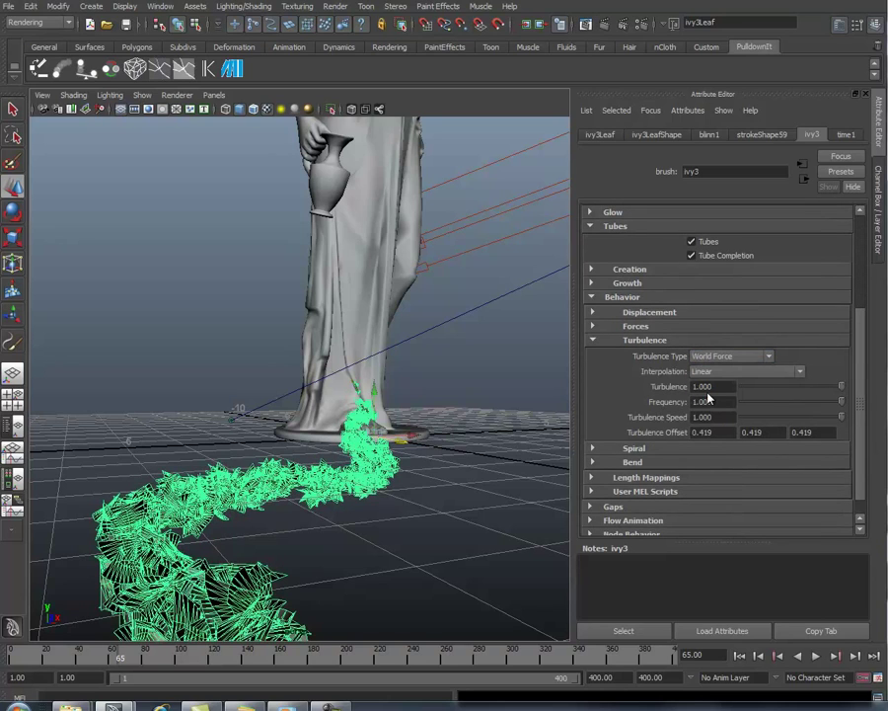
- Set ivy3's Turbulence to 0.3, Frequency to 5 and Turbulence Speed to 0.2
{"action": "left_click", "coordinate": [721, 387]}
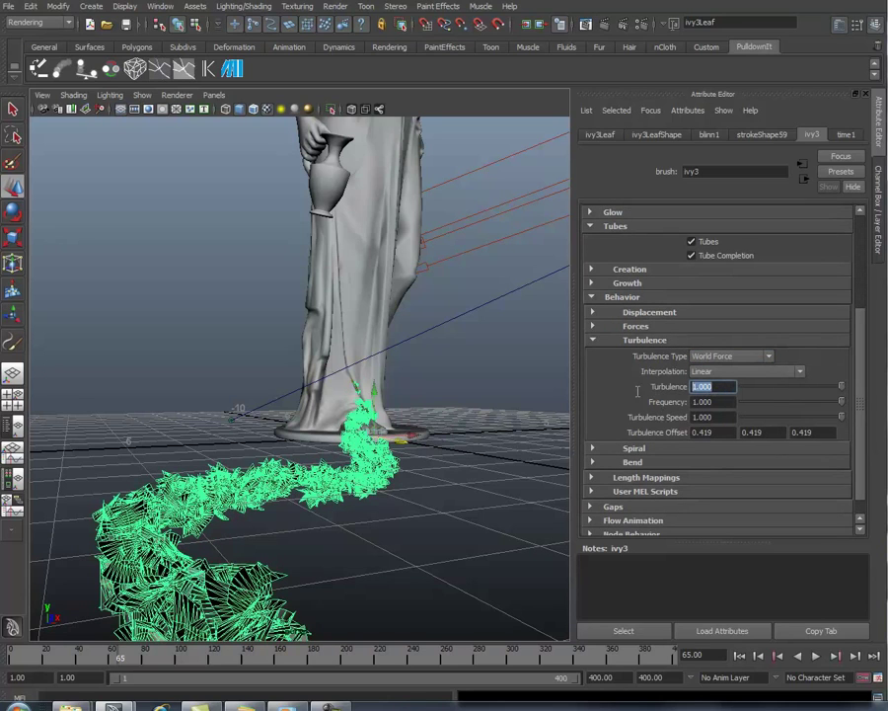
{"action": "type", "text": "0.3"}
{"action": "key", "text": "Return"}
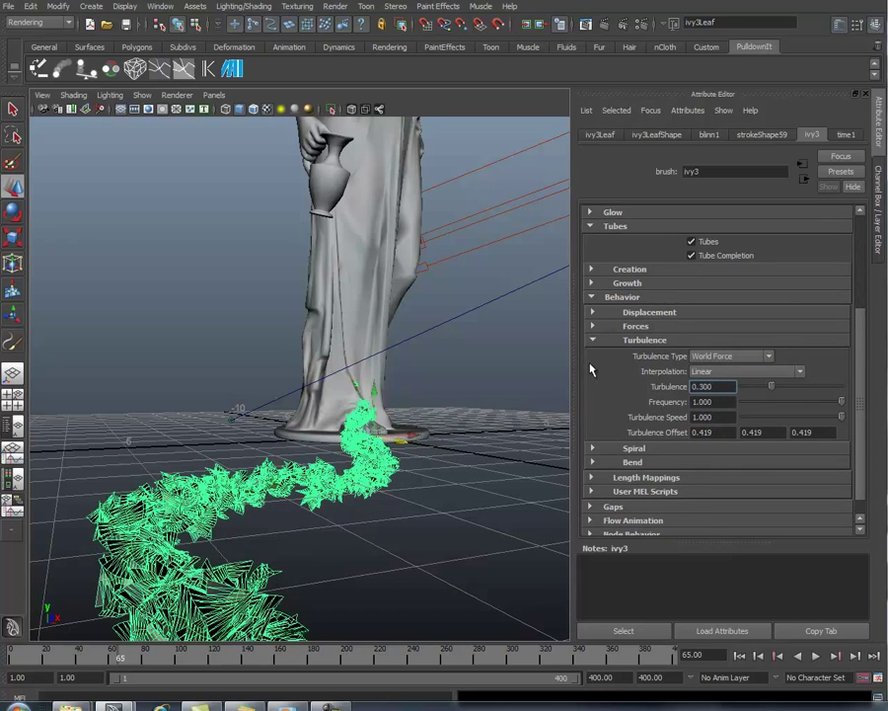
{"action": "left_click", "coordinate": [725, 403]}
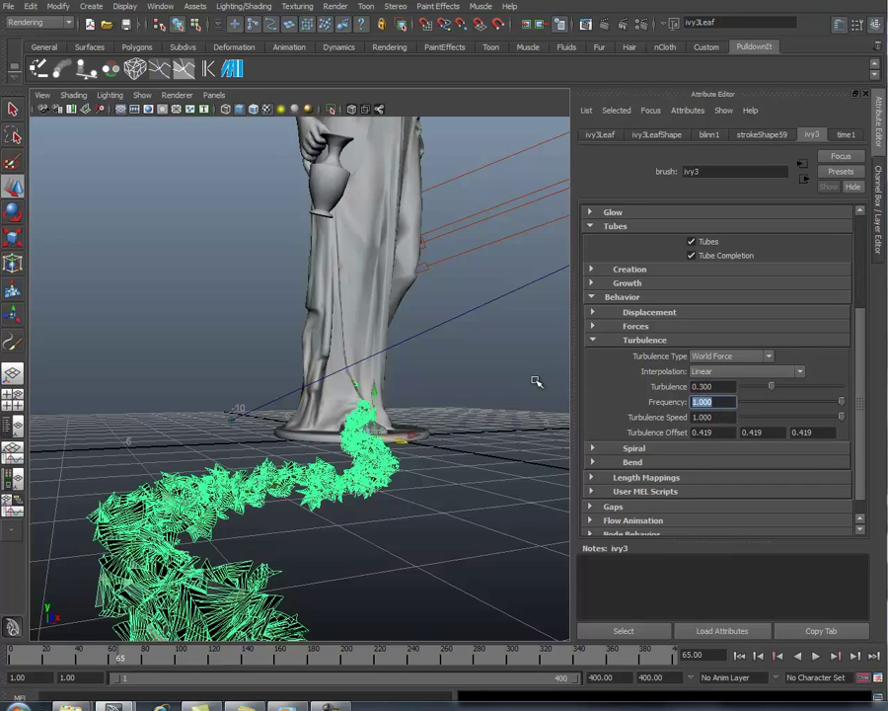
{"action": "type", "text": "5"}
{"action": "key", "text": "Return"}
{"action": "left_click", "coordinate": [718, 417]}
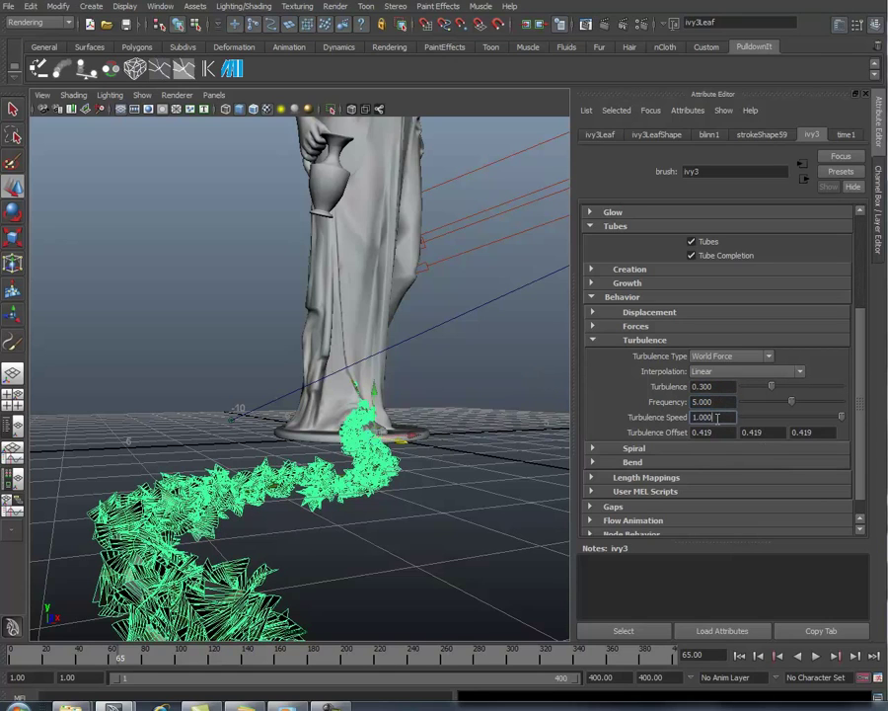
{"action": "left_click_drag", "start_coordinate": [718, 417], "coordinate": [638, 417]}
{"action": "key", "text": "BackSpace"}
{"action": "key", "text": "Return"}
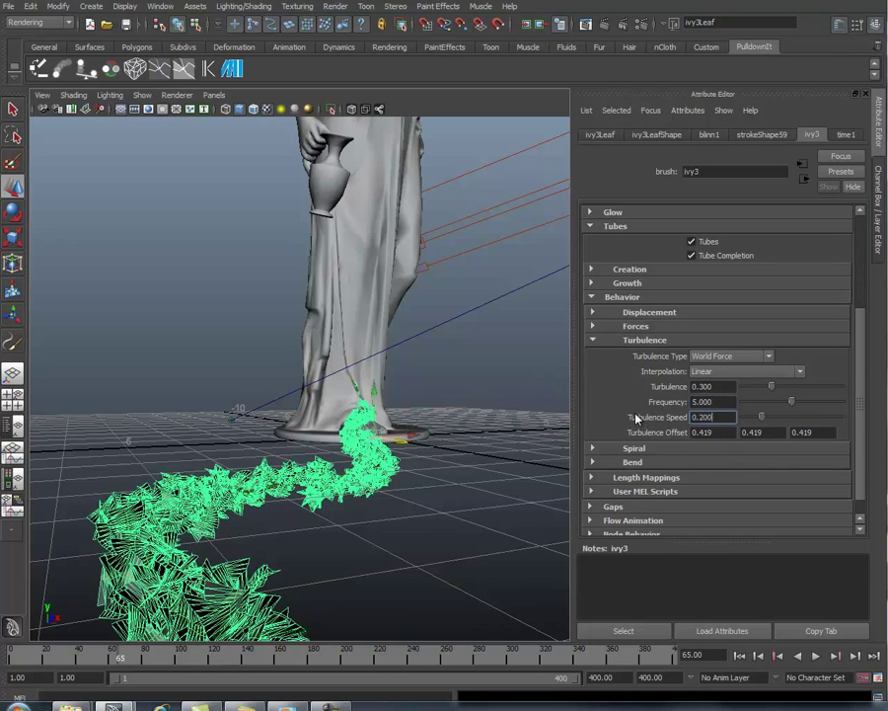
- Start a new Turbulence Offset expression, pasting ivy3.turbulenceOffsetX into it twice
{"action": "right_click", "coordinate": [712, 434]}
{"action": "left_click", "coordinate": [752, 440]}
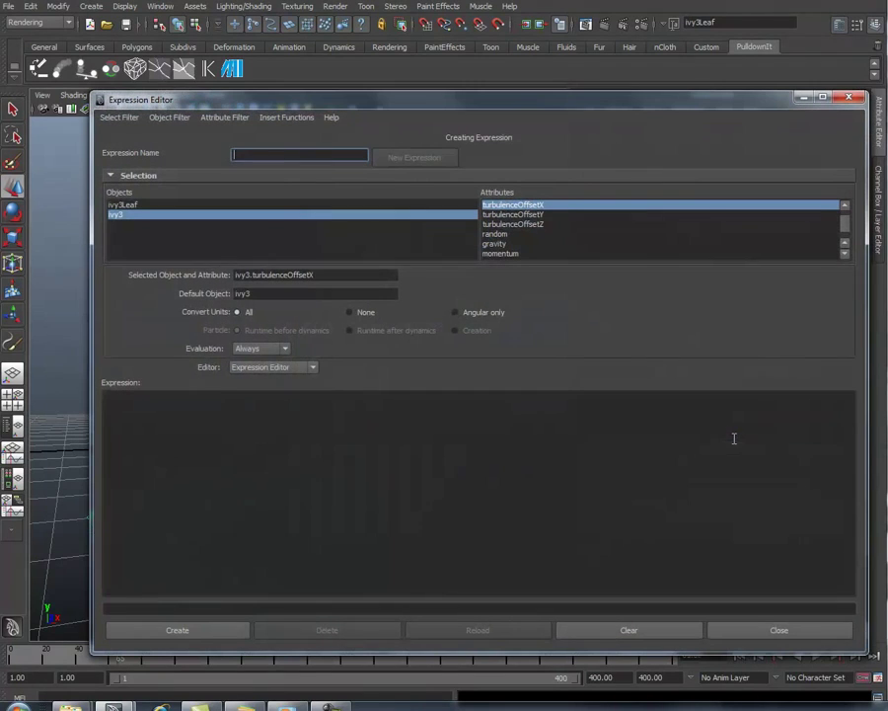
{"action": "left_click_drag", "start_coordinate": [359, 277], "coordinate": [225, 276]}
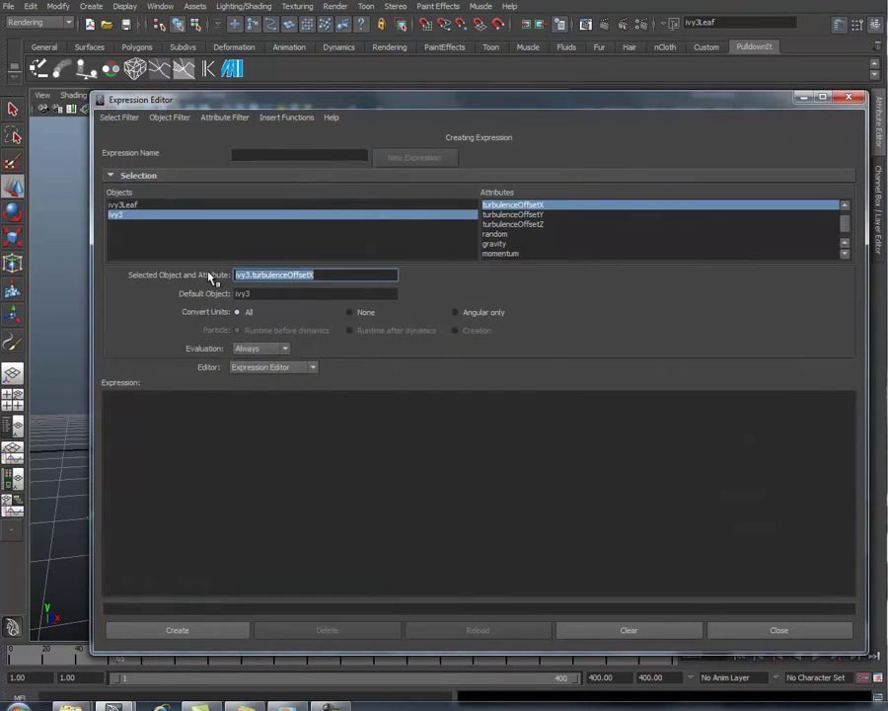
{"action": "key", "text": "ctrl+c"}
{"action": "left_click", "coordinate": [188, 399]}
{"action": "key", "text": "ctrl+v"}
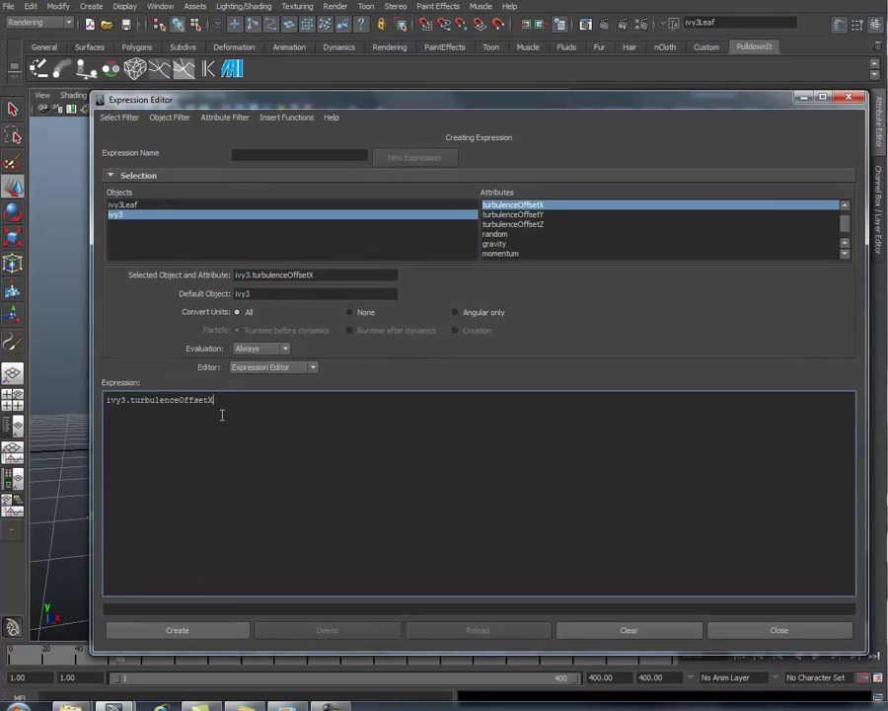
{"action": "key", "text": "ctrl+v"}
{"action": "key", "text": "ctrl+v"}
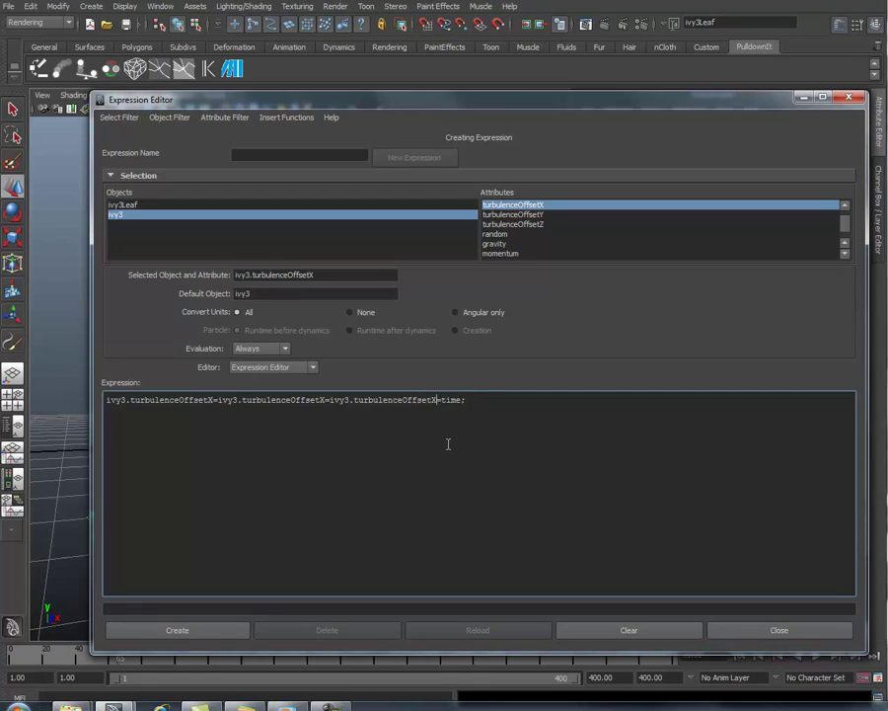
- Change the pasted names to turbulenceOffsetY and turbulenceOffsetZ, then create the expression
{"action": "key", "text": "BackSpace"}
{"action": "type", "text": "Z"}
{"action": "left_click", "coordinate": [320, 400]}
{"action": "key", "text": "Delete"}
{"action": "type", "text": "Y"}
{"action": "left_click", "coordinate": [204, 631]}
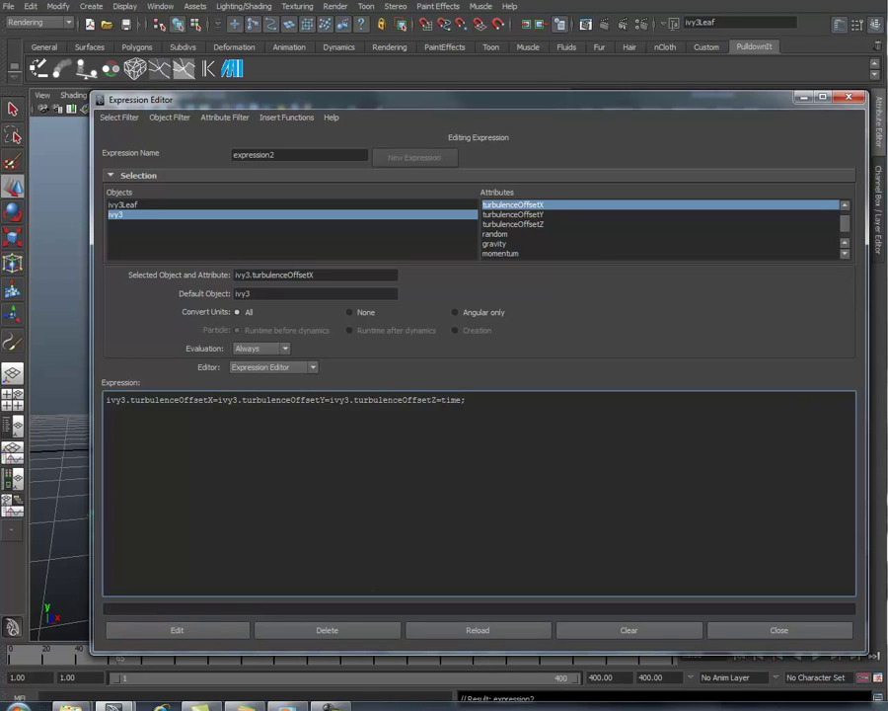
- Close the expression editor, play the animation, and scrub back to frame 50
{"action": "left_click", "coordinate": [834, 628]}
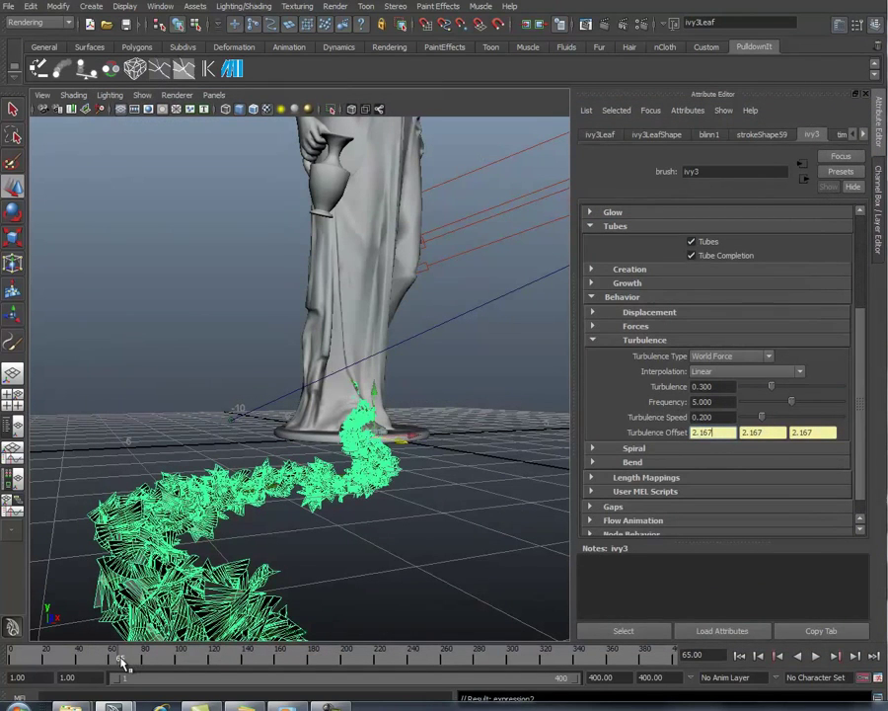
{"action": "key", "text": "alt+v"}
{"action": "key", "text": "alt+v"}
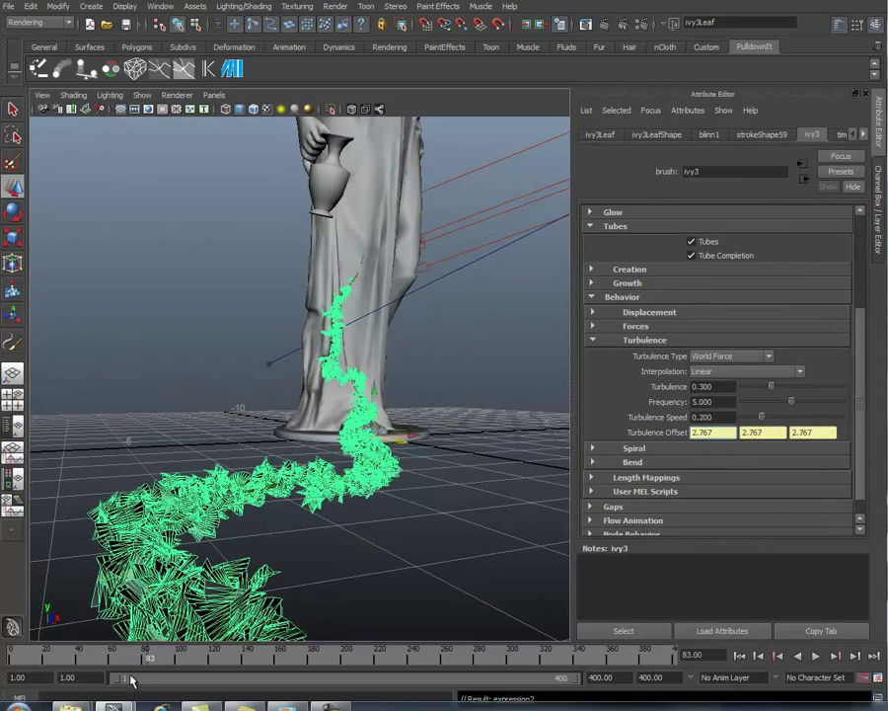
{"action": "left_click_drag", "start_coordinate": [155, 655], "coordinate": [95, 659]}
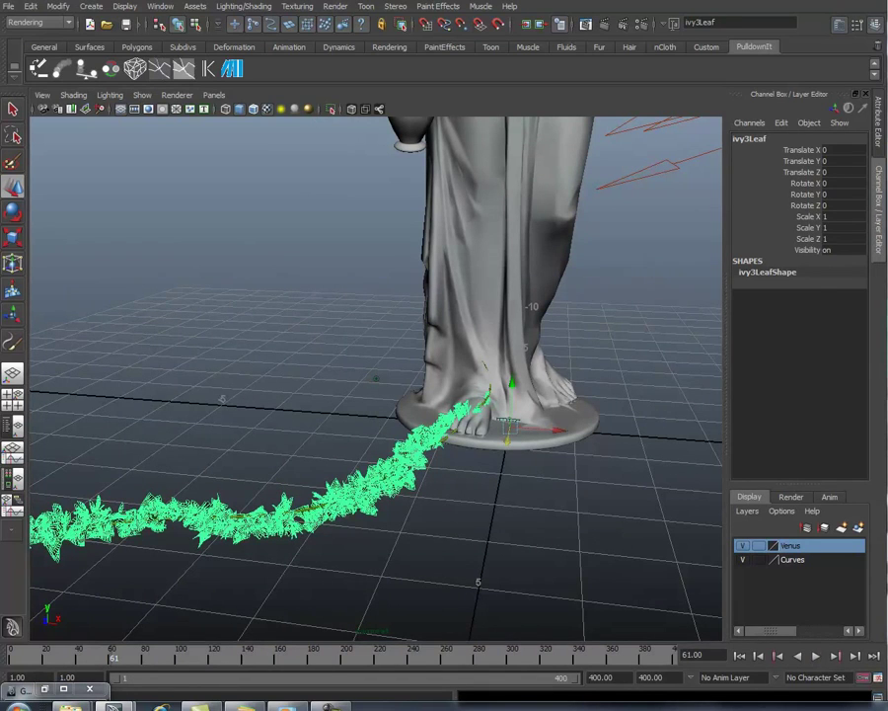
- Give the end keys of the ivy strokes' Max Clip curves flat tangents in the Graph Editor
{"action": "left_click", "coordinate": [160, 5]}
{"action": "mouse_move", "coordinate": [190, 55]}
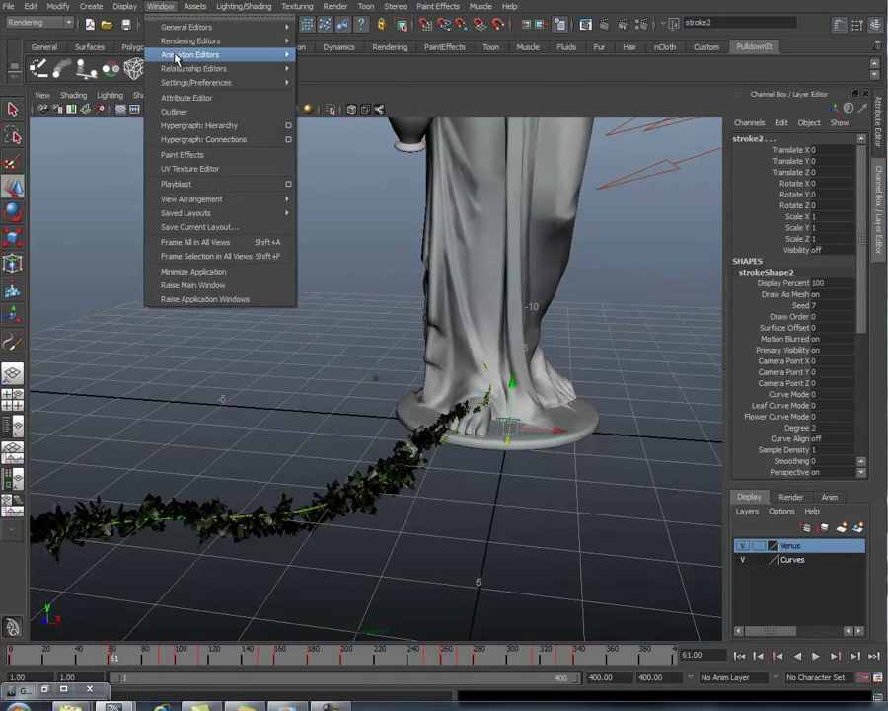
{"action": "left_click", "coordinate": [335, 62]}
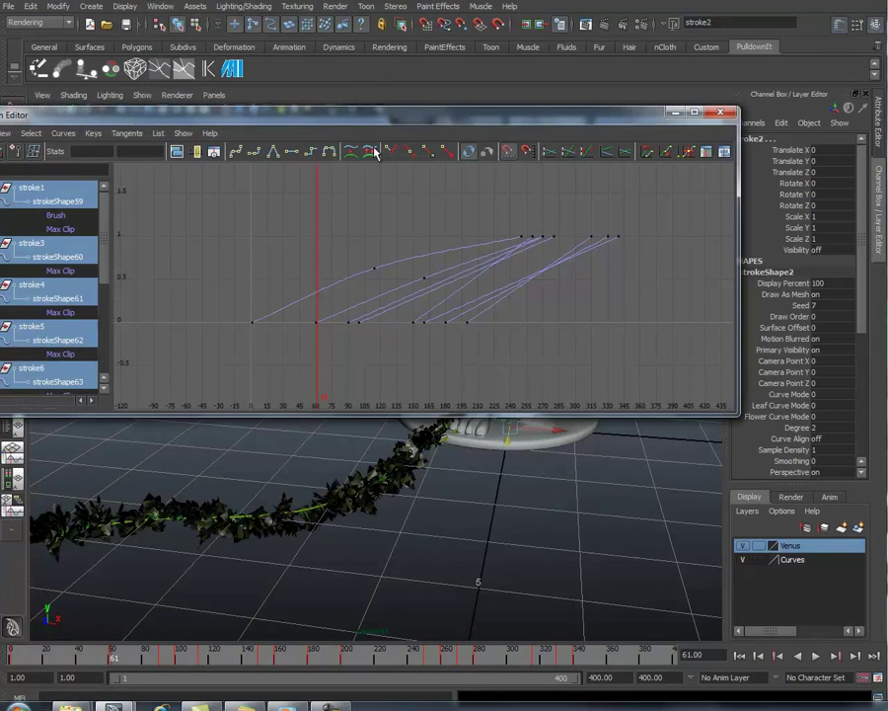
{"action": "left_click_drag", "start_coordinate": [438, 120], "coordinate": [423, 122]}
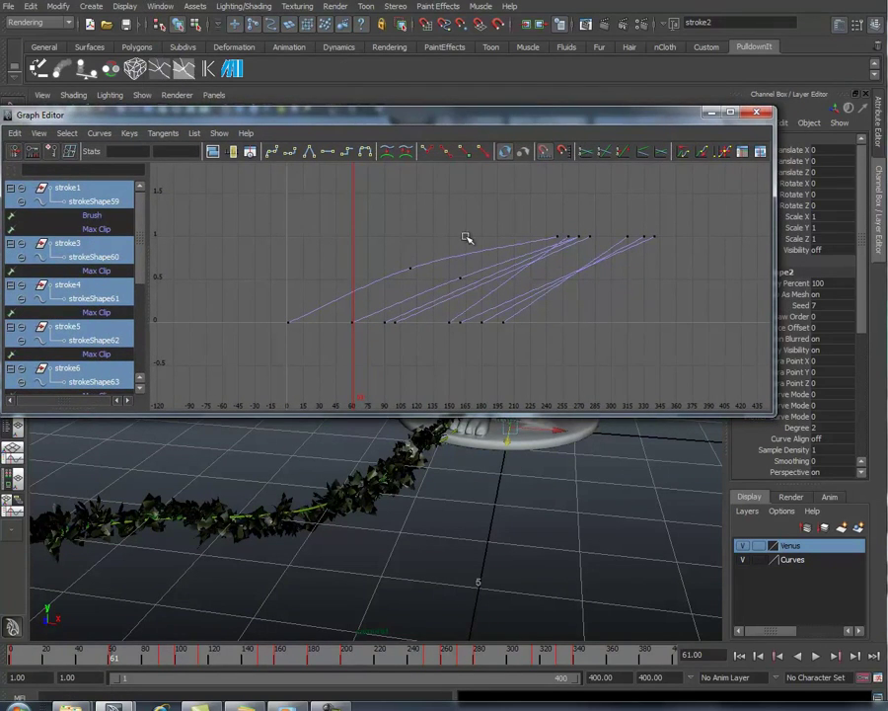
{"action": "left_click_drag", "start_coordinate": [490, 207], "coordinate": [706, 254]}
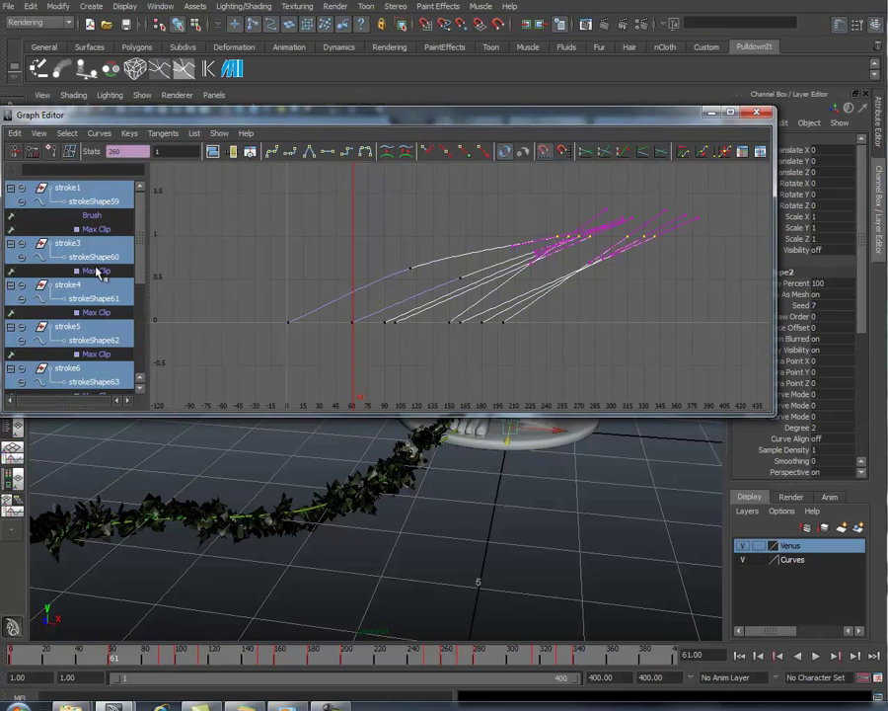
{"action": "left_click", "coordinate": [163, 133]}
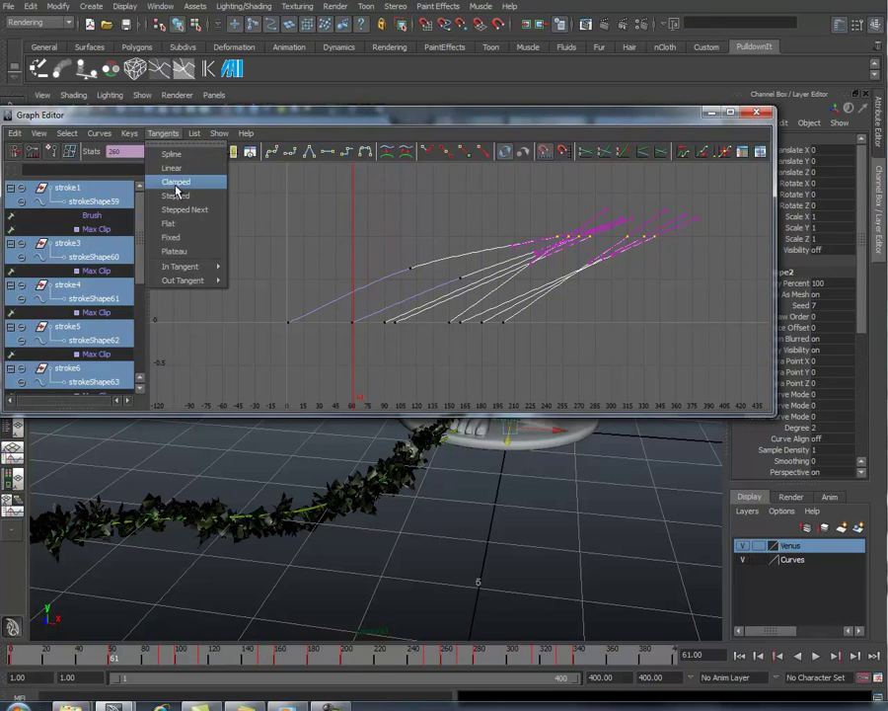
{"action": "left_click", "coordinate": [197, 222]}
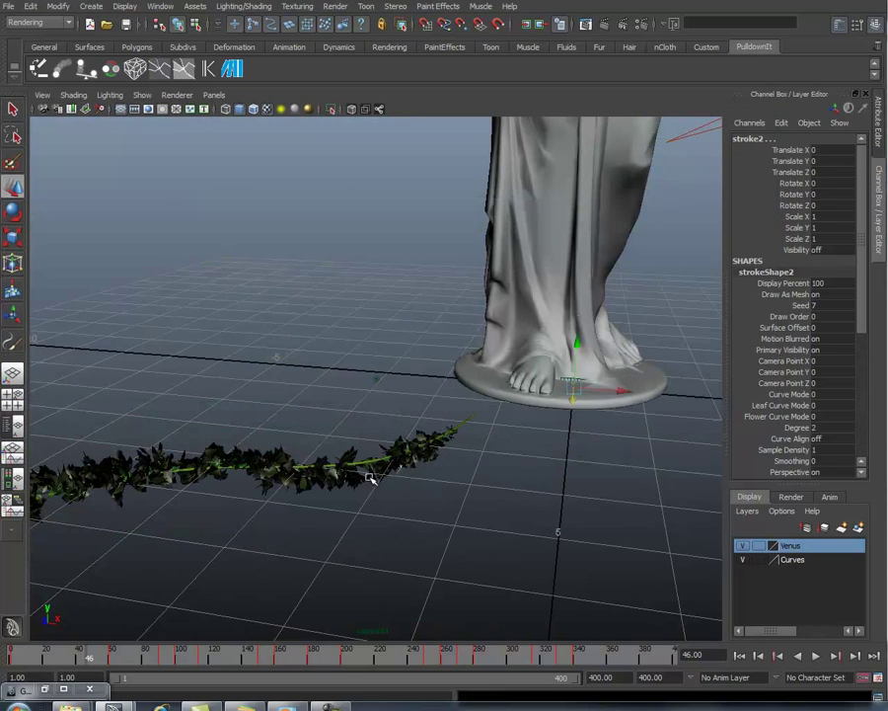
- Play back the eased growth, then show brush9's turbulence settings from strokeShape2
{"action": "key", "text": "alt+v"}
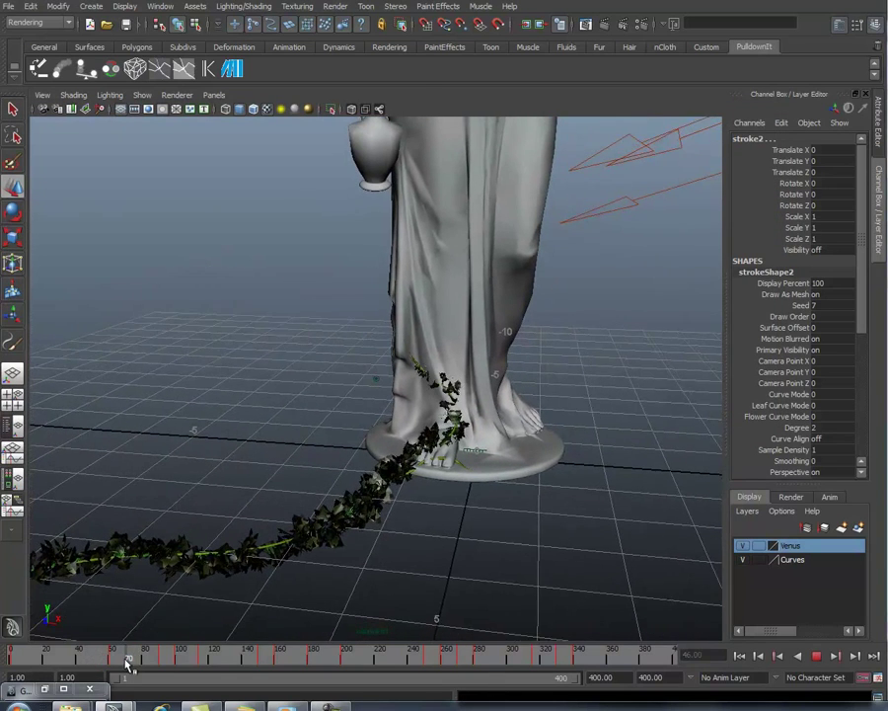
{"action": "key", "text": "alt+v"}
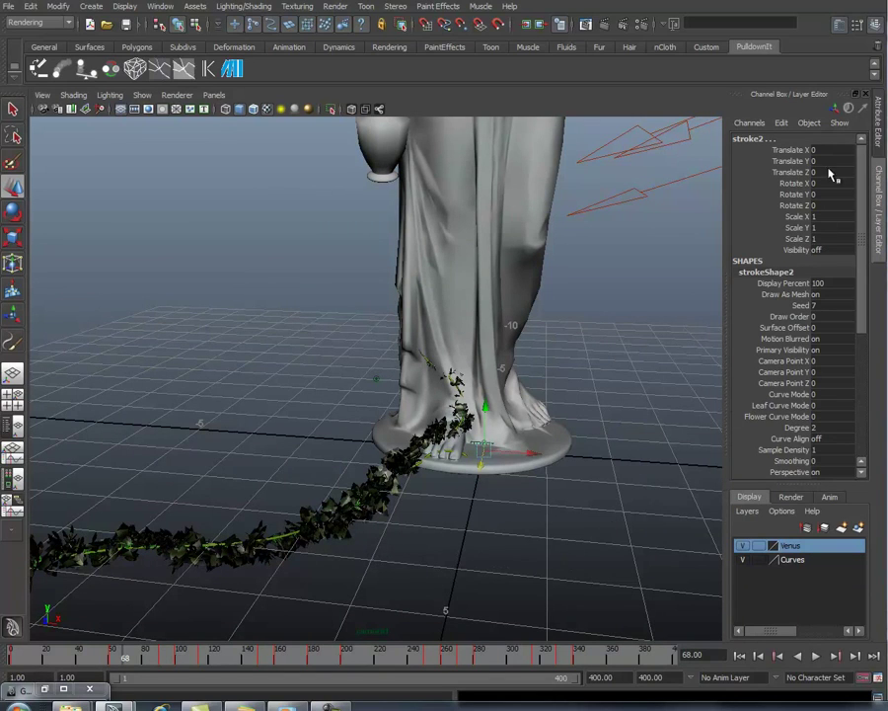
{"action": "left_click", "coordinate": [878, 120]}
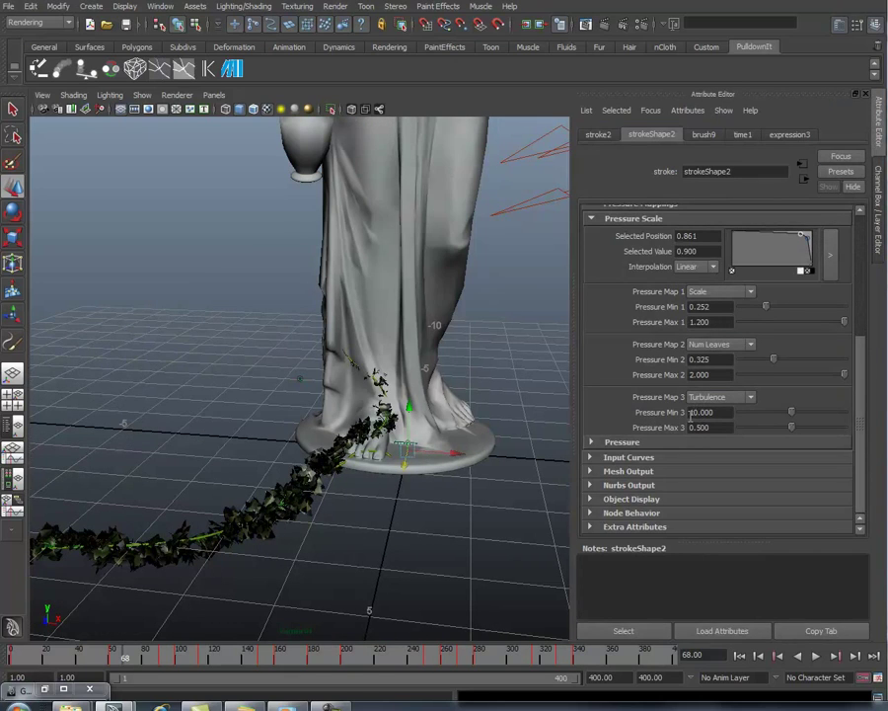
{"action": "left_click", "coordinate": [703, 135]}
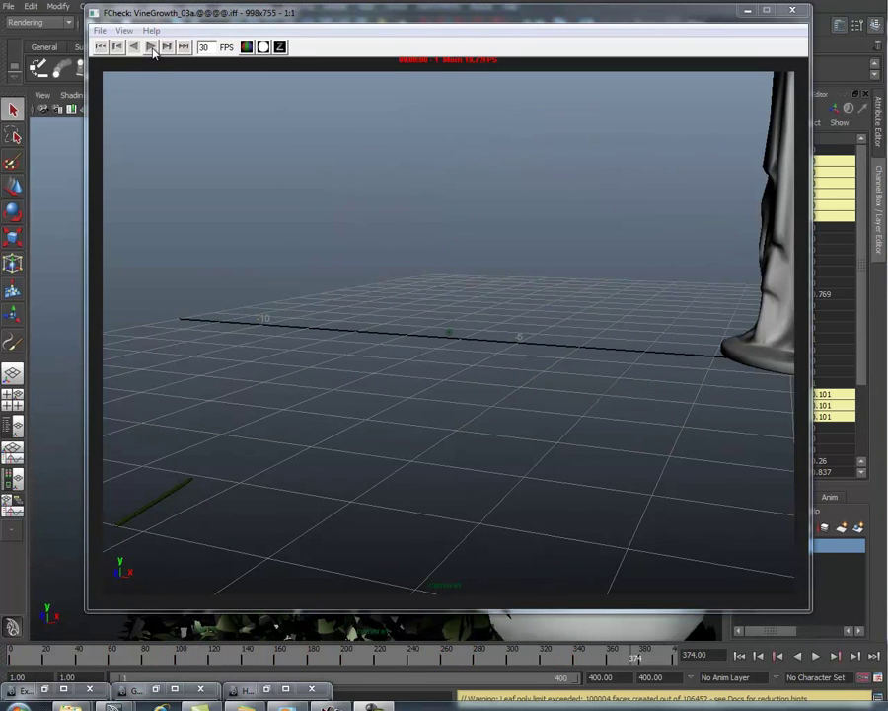
- Play the VineGrowth_03a sequence in FCheck to watch the ivy creep toward the statue
{"action": "left_click", "coordinate": [151, 47]}
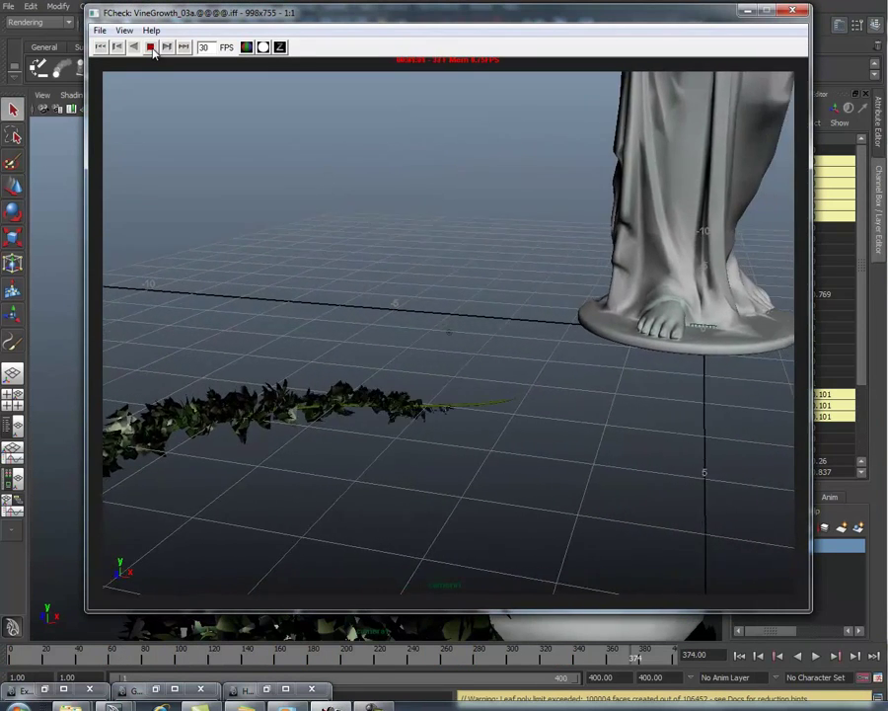